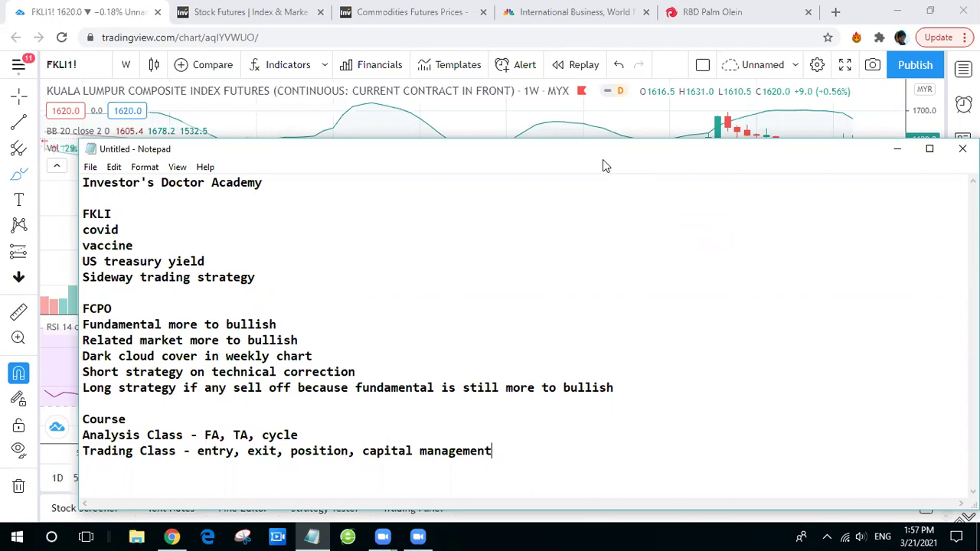
# Move the Notepad notes up the screen and switch to the FKLI1! weekly chart in TradingView to examine its longer price history.
pyautogui.moveTo(602, 159); pyautogui.dragTo(589, 66)
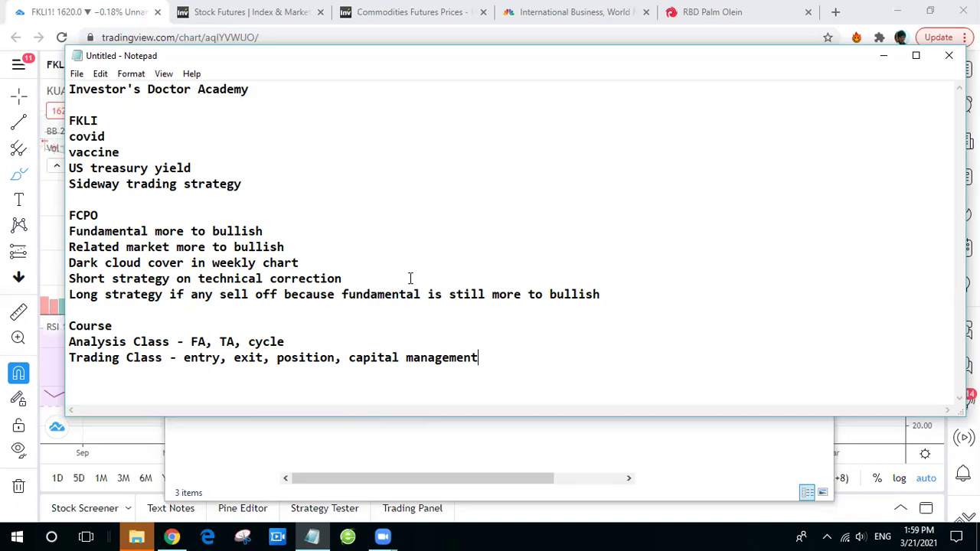
pyautogui.click(46, 236)
pyautogui.scroll(-3, 376, 170)
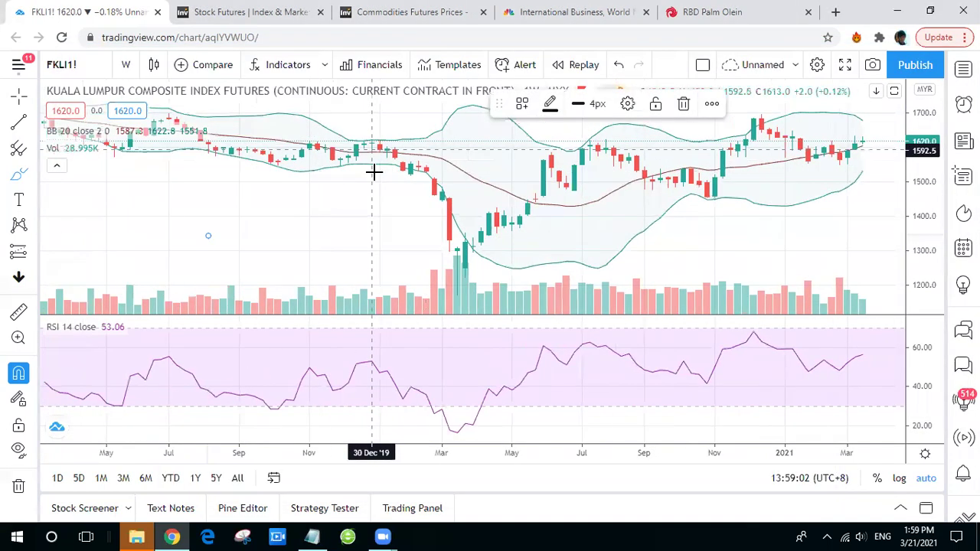
pyautogui.scroll(4, 366, 199)
pyautogui.scroll(-3, 367, 199)
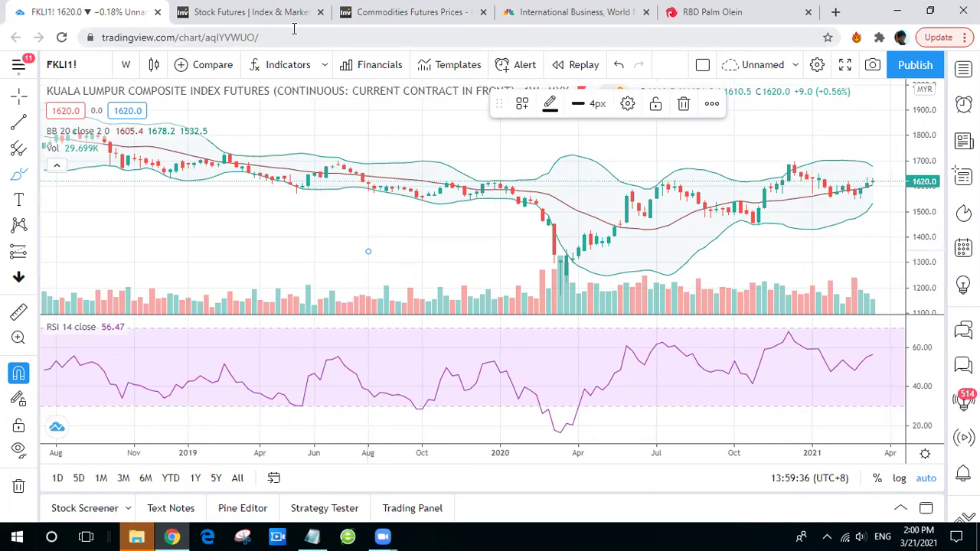
# Consult the FKLI notes in Notepad and review the real-time index futures quotes on Investing.com's Stock Futures page.
pyautogui.click(312, 537)
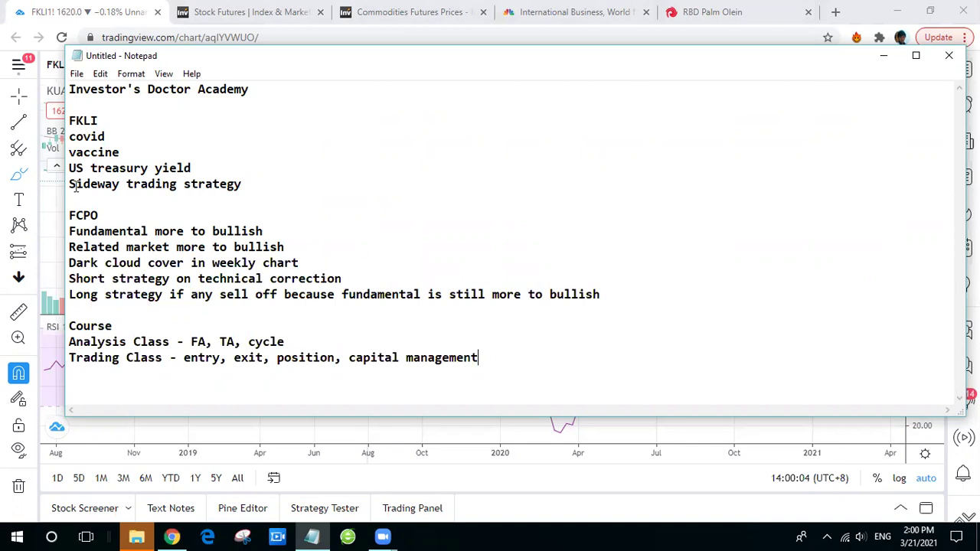
pyautogui.click(52, 203)
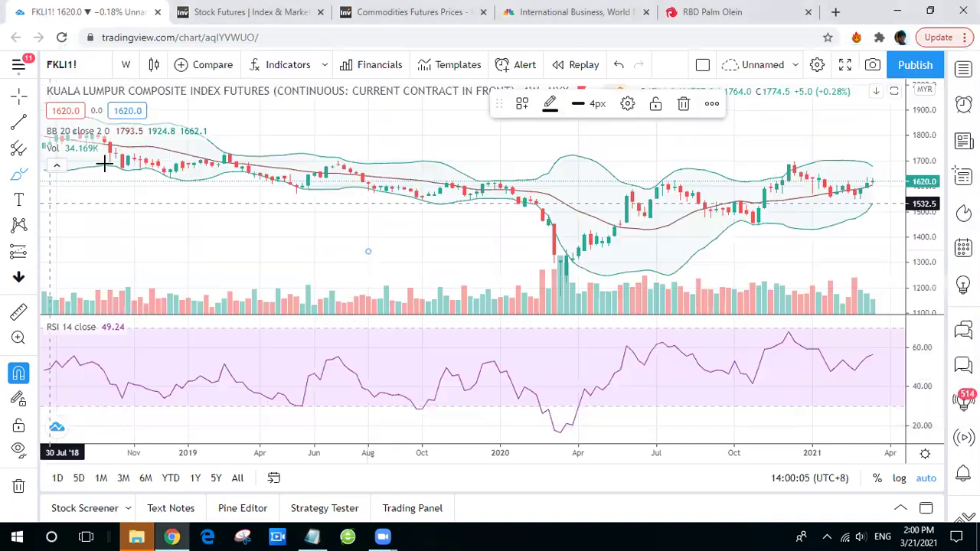
pyautogui.click(255, 17)
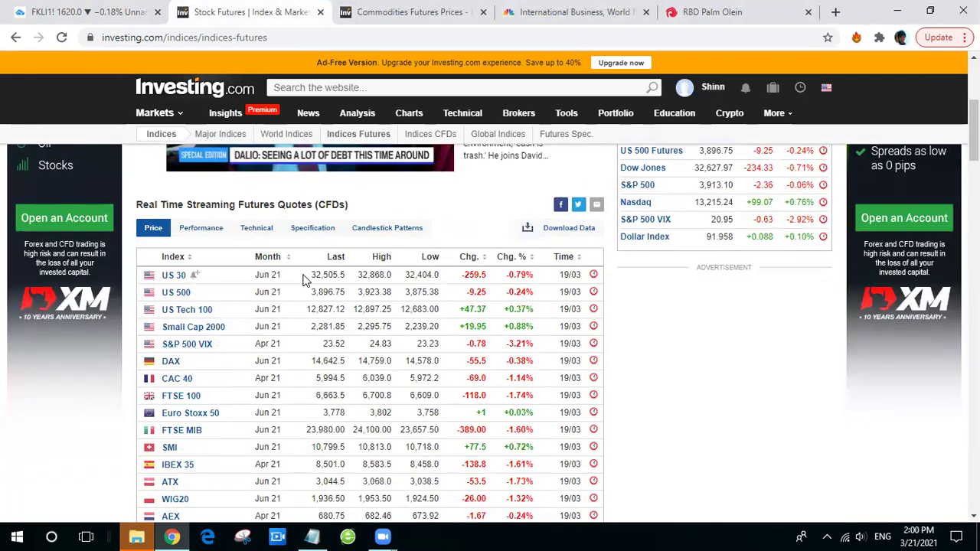
pyautogui.scroll(-4, 302, 280)
pyautogui.scroll(3, 306, 280)
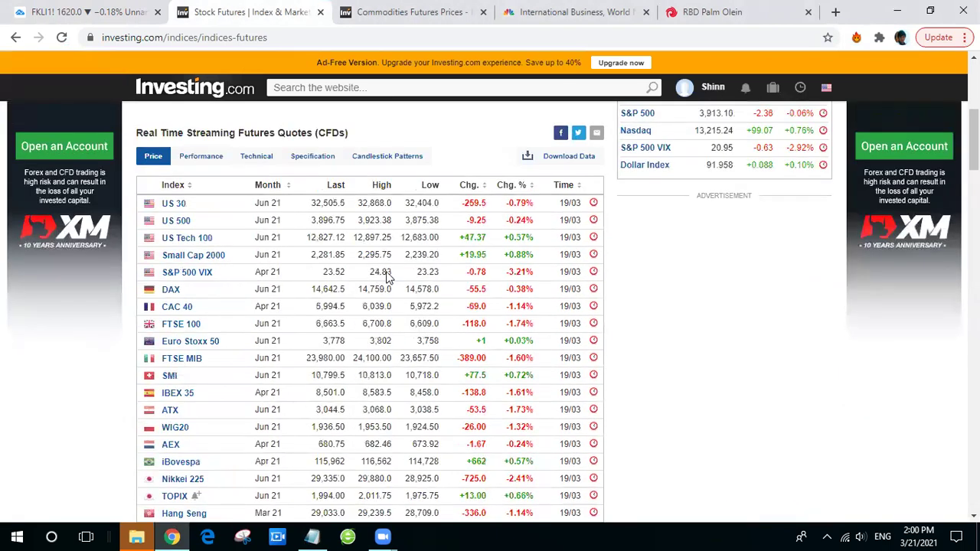
pyautogui.scroll(2, 415, 269)
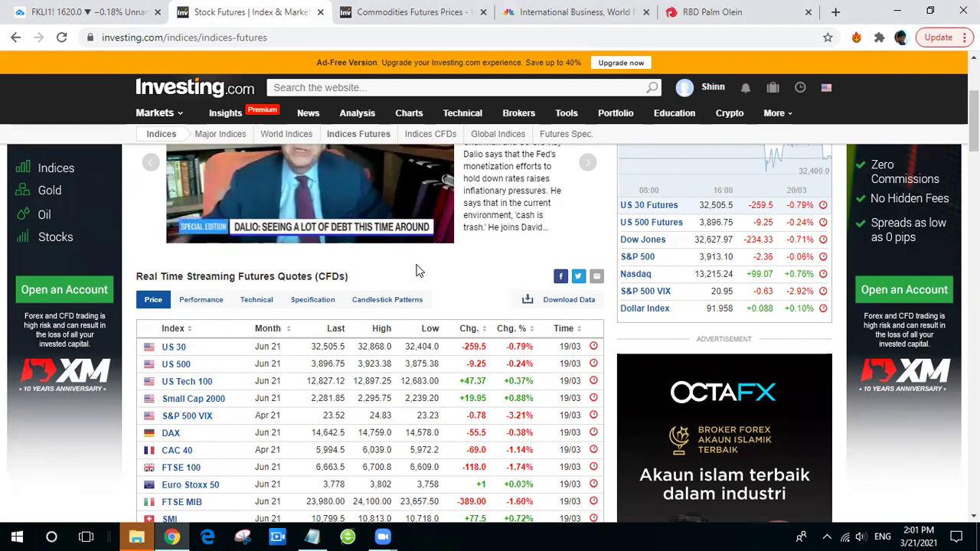
pyautogui.scroll(-5, 448, 282)
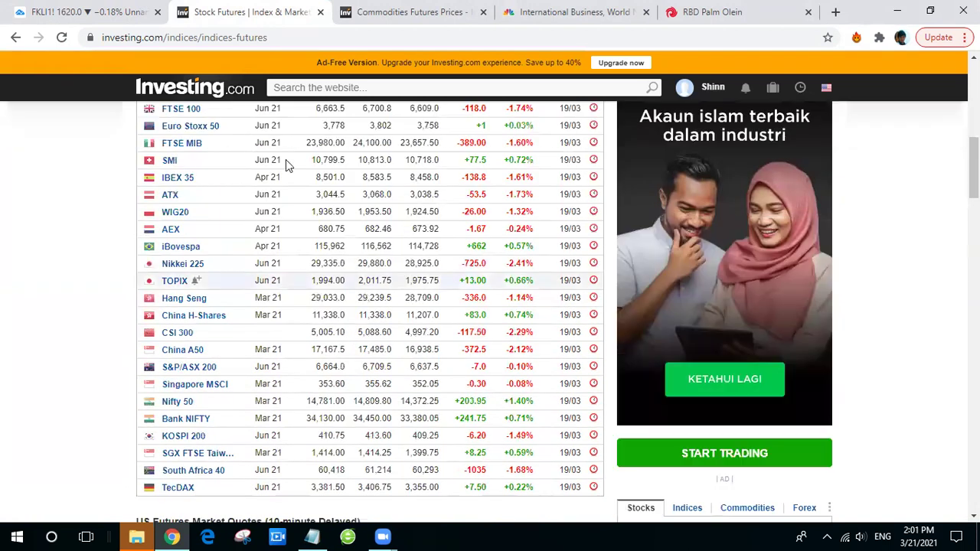
# Return to the FKLI1! weekly chart in TradingView and examine the price movement from early 2020 to March 2021.
pyautogui.click(102, 15)
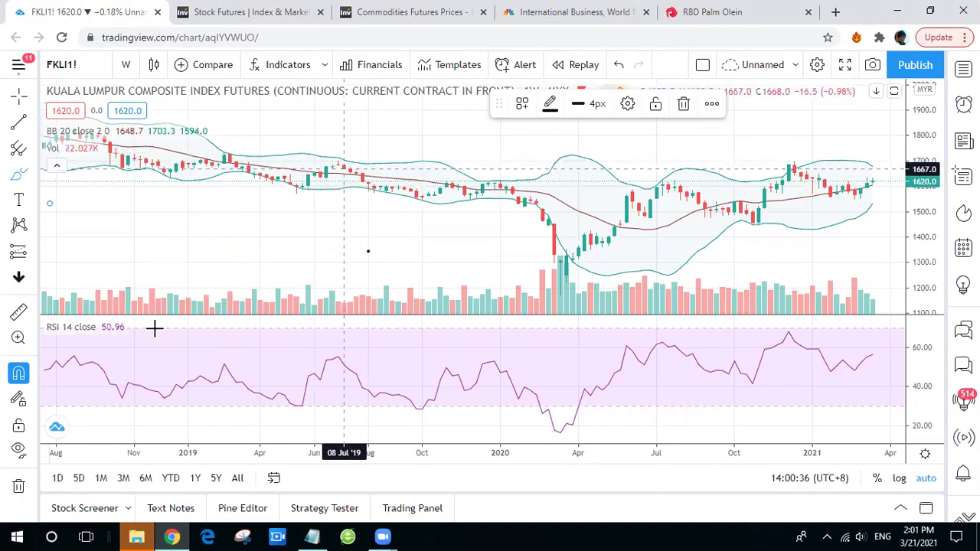
pyautogui.click(256, 322)
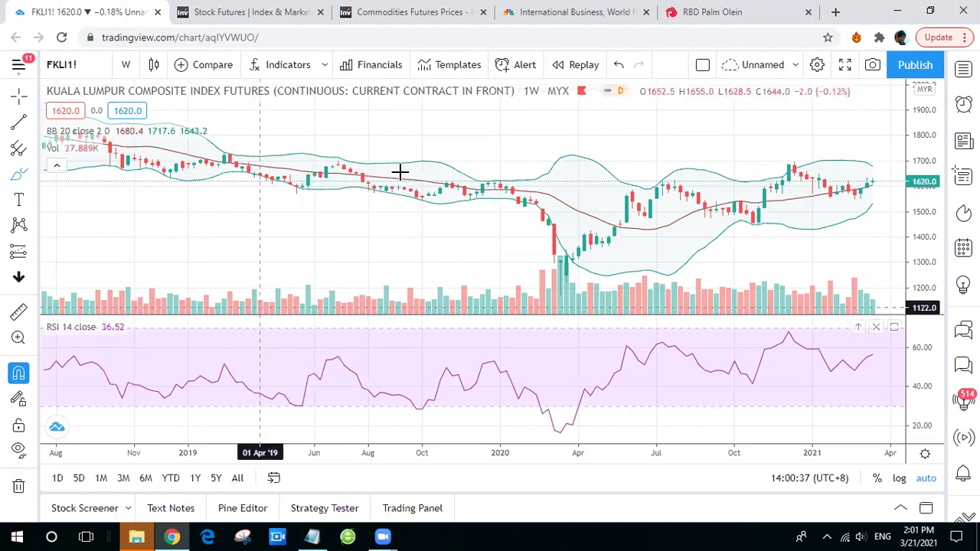
pyautogui.scroll(5, 399, 175)
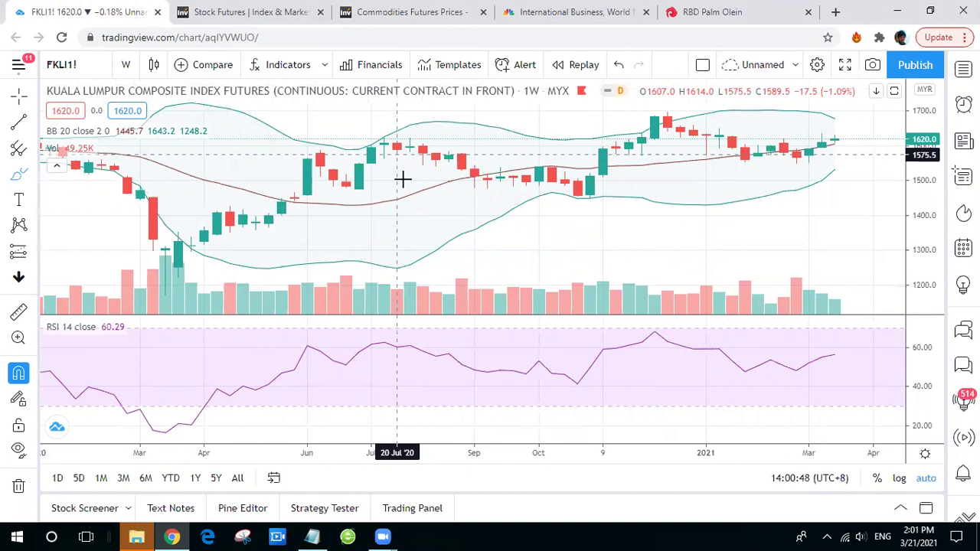
pyautogui.scroll(-2, 446, 162)
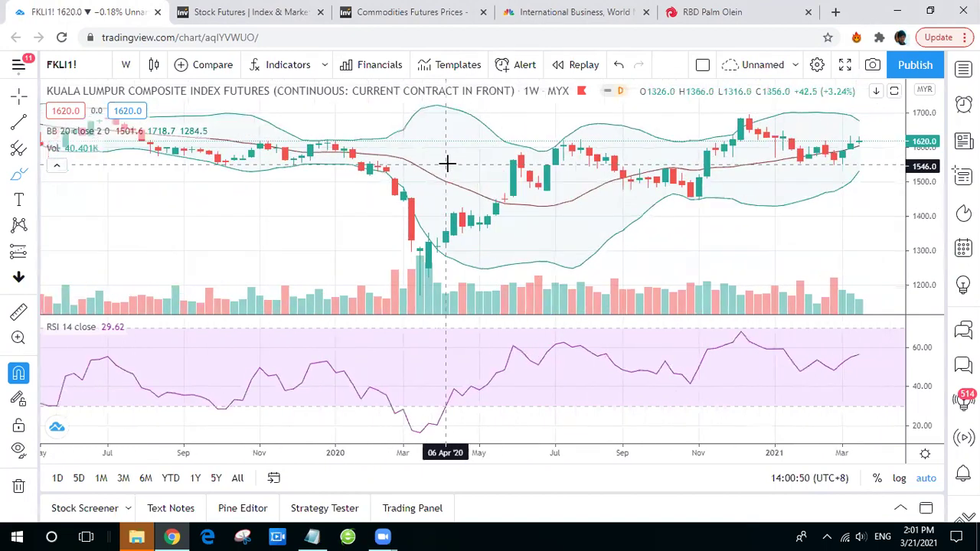
pyautogui.scroll(3, 447, 164)
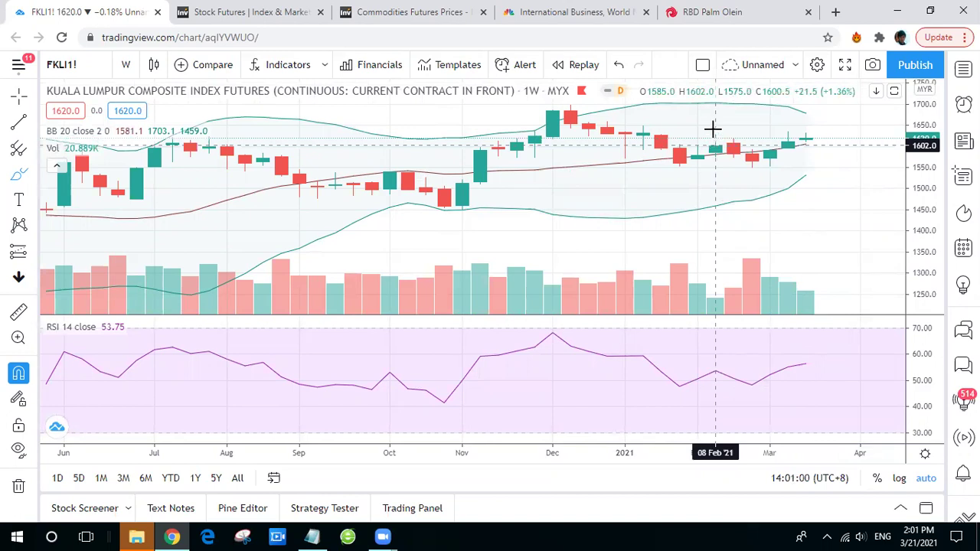
# Set the FKLI1! chart interval to 1 day and examine the daily price action from July 2020 to March 2021.
pyautogui.click(125, 64)
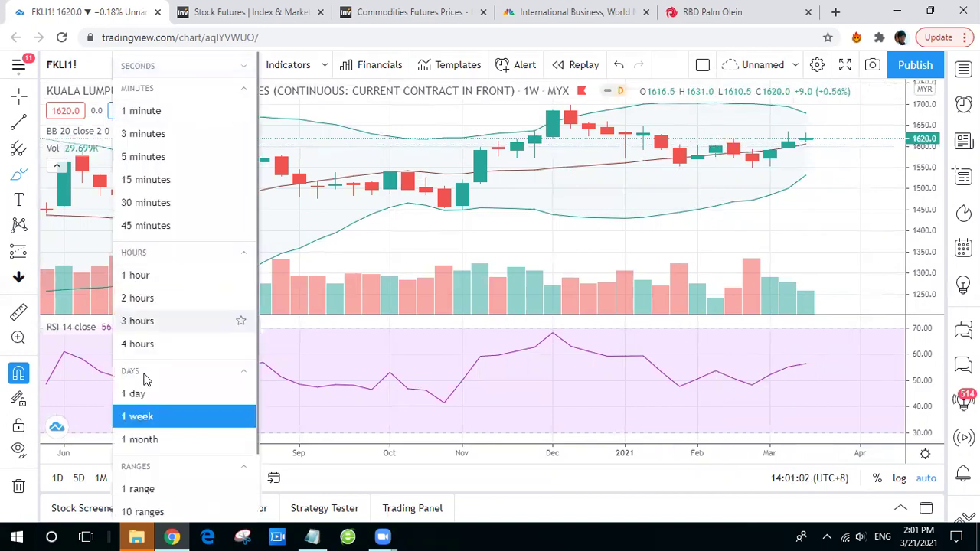
pyautogui.click(176, 392)
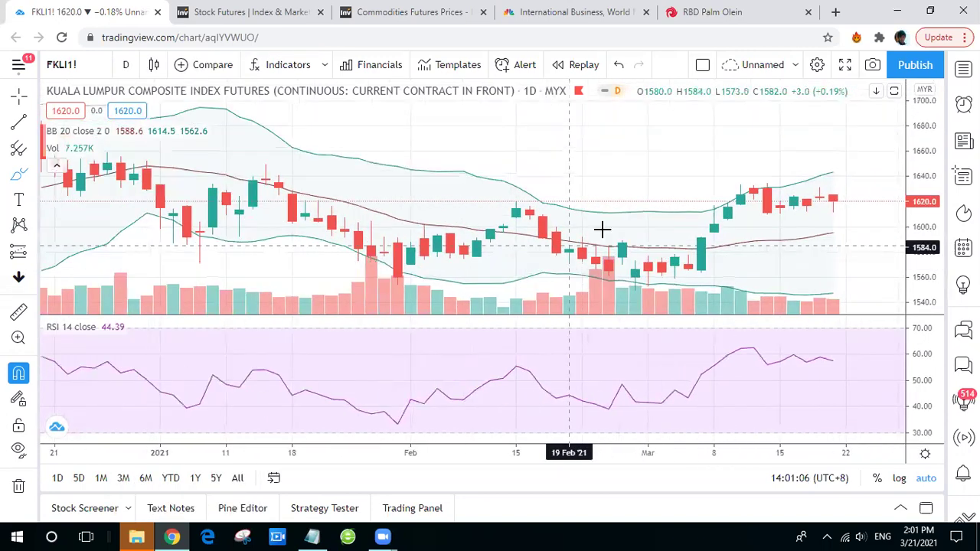
pyautogui.scroll(-6, 602, 230)
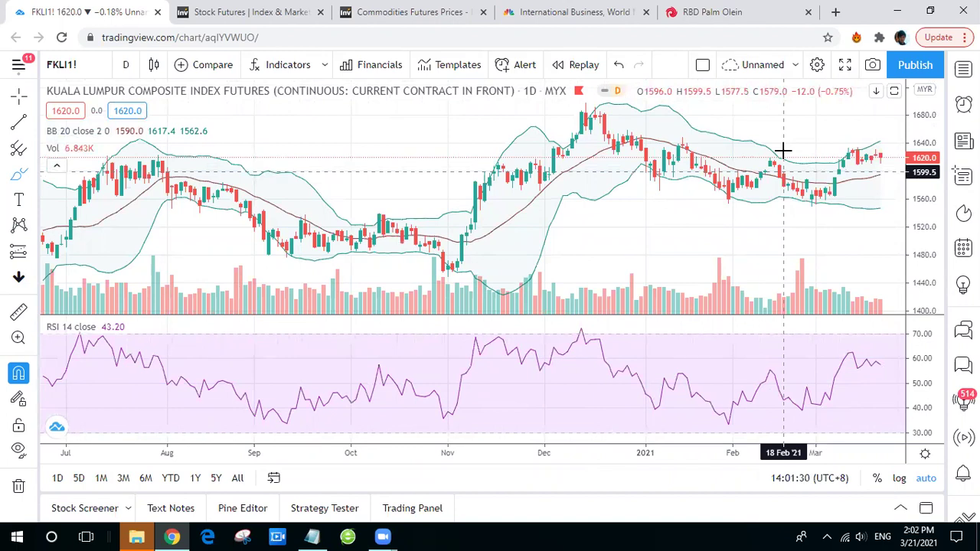
# Set the FKLI1! chart interval to 1 hour and bring up the Brush drawing tools.
pyautogui.click(126, 65)
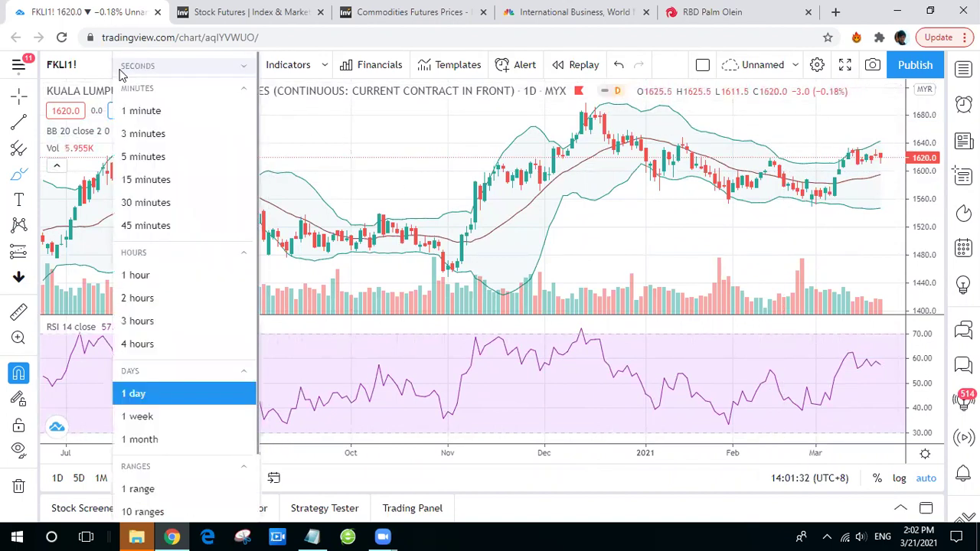
pyautogui.click(132, 275)
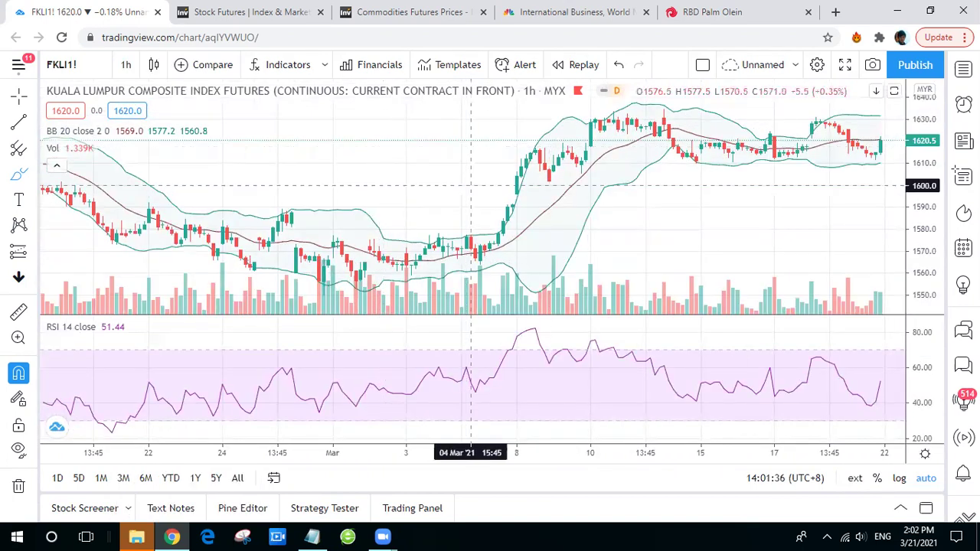
pyautogui.click(31, 176)
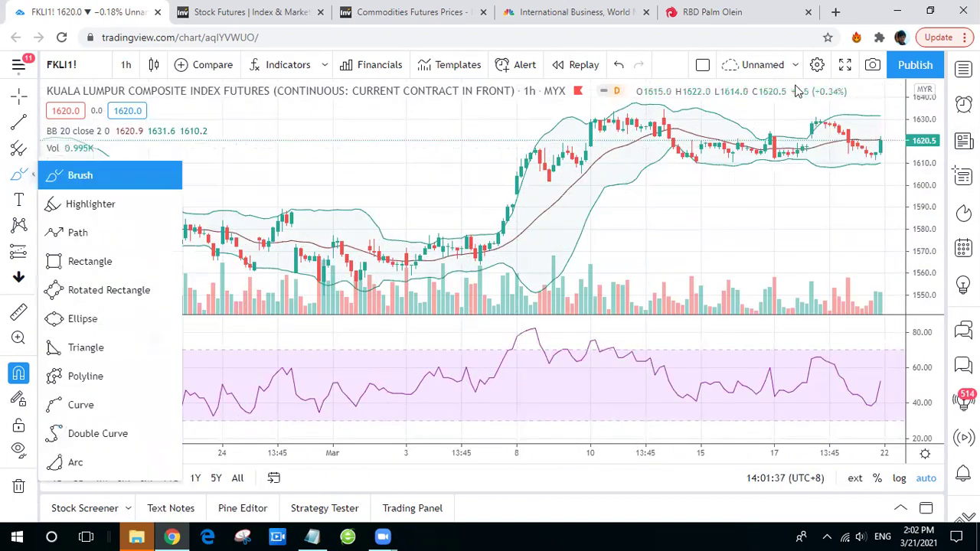
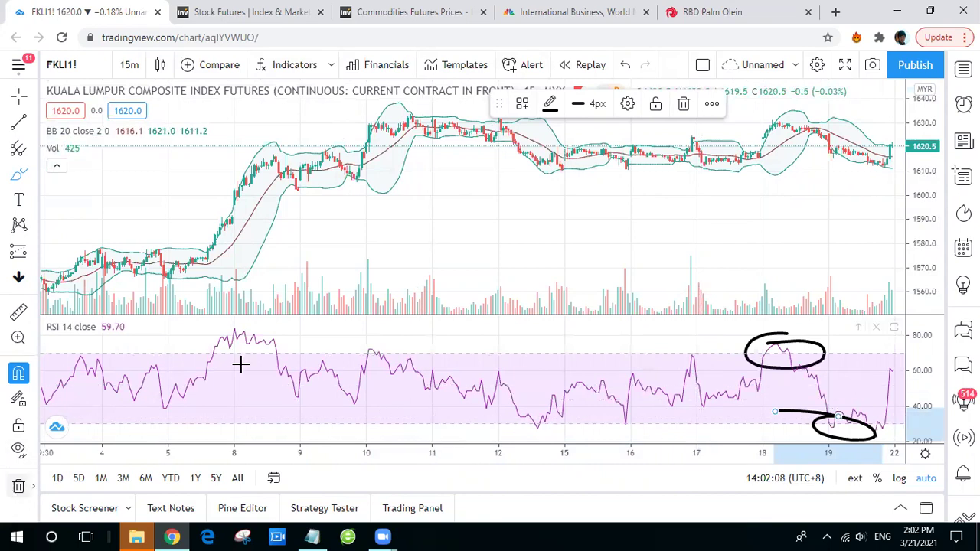
# Delete the brush circles around the latest RSI peak and trough on the 15-minute chart.
pyautogui.scroll(1, 762, 357)
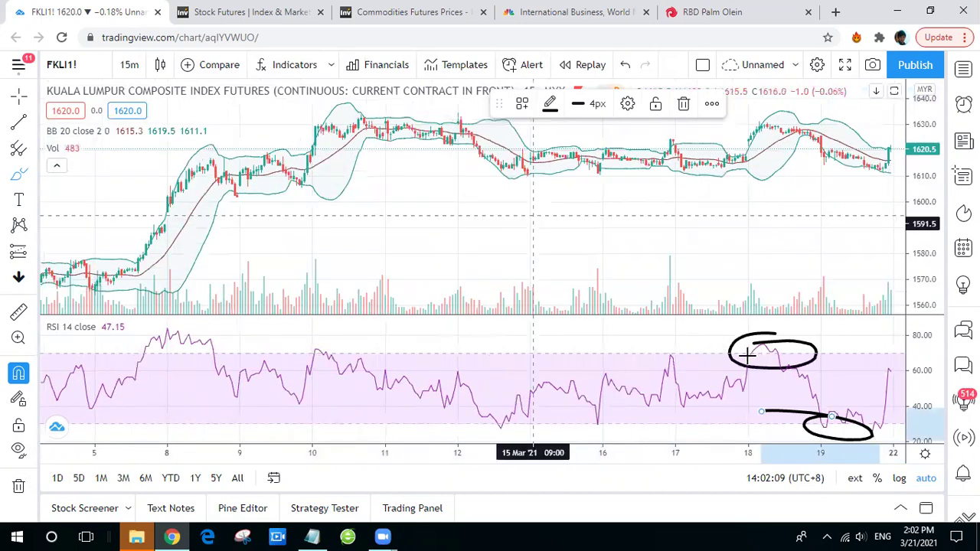
pyautogui.scroll(1, 748, 356)
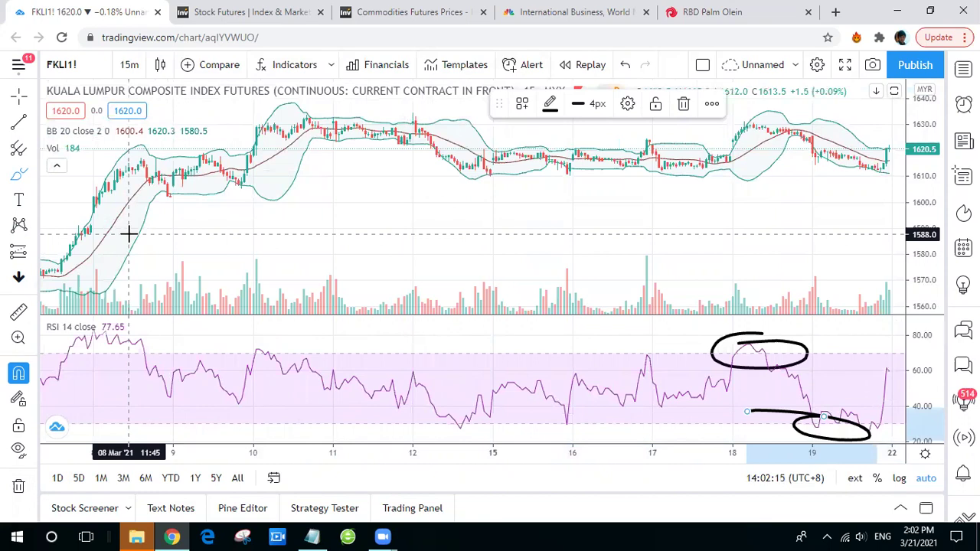
pyautogui.click(18, 487)
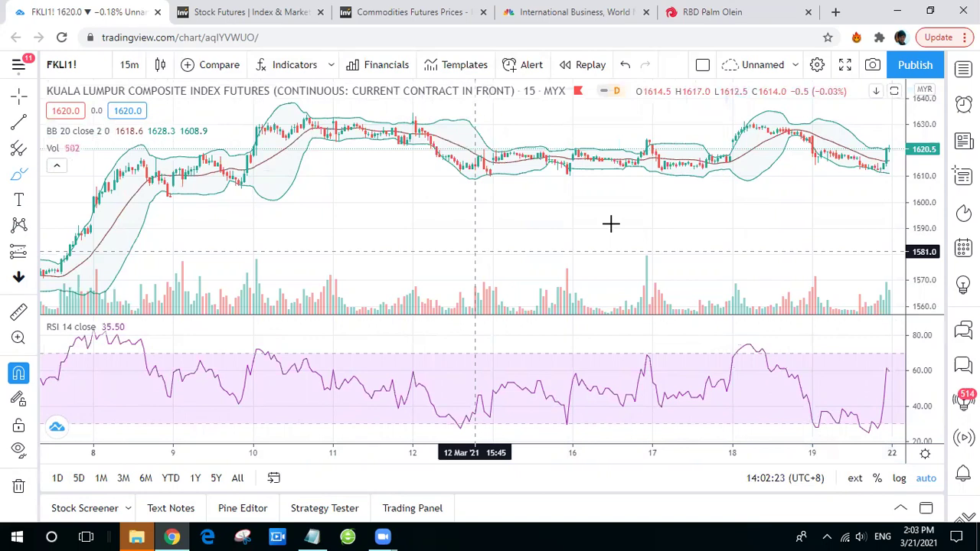
# Circle the price highs of 11–12 March and 18 March and the lows of 15–19 March with the Brush.
pyautogui.scroll(1, 639, 180)
pyautogui.scroll(1, 613, 161)
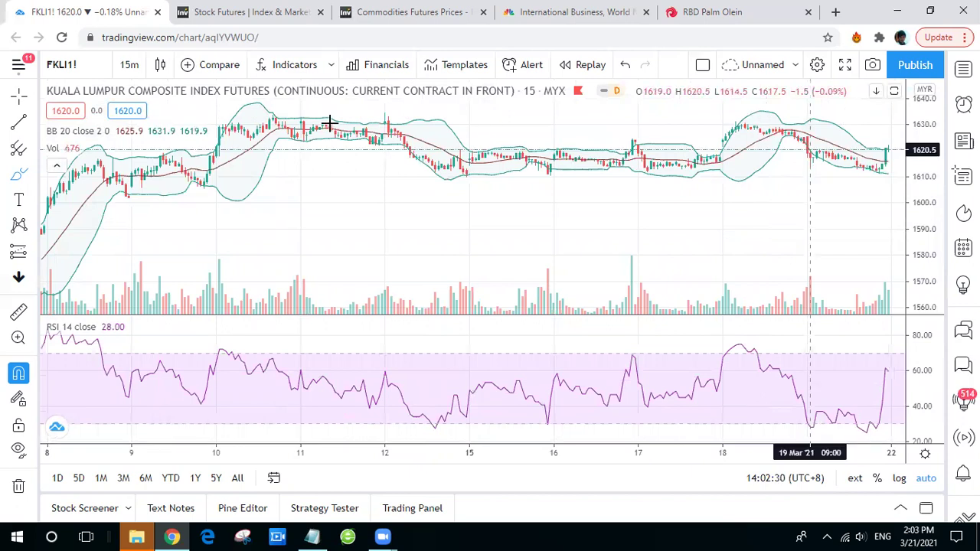
pyautogui.moveTo(243, 121)
pyautogui.mouseDown()
pyautogui.moveTo(352, 108)
pyautogui.moveTo(329, 115)
pyautogui.mouseUp()
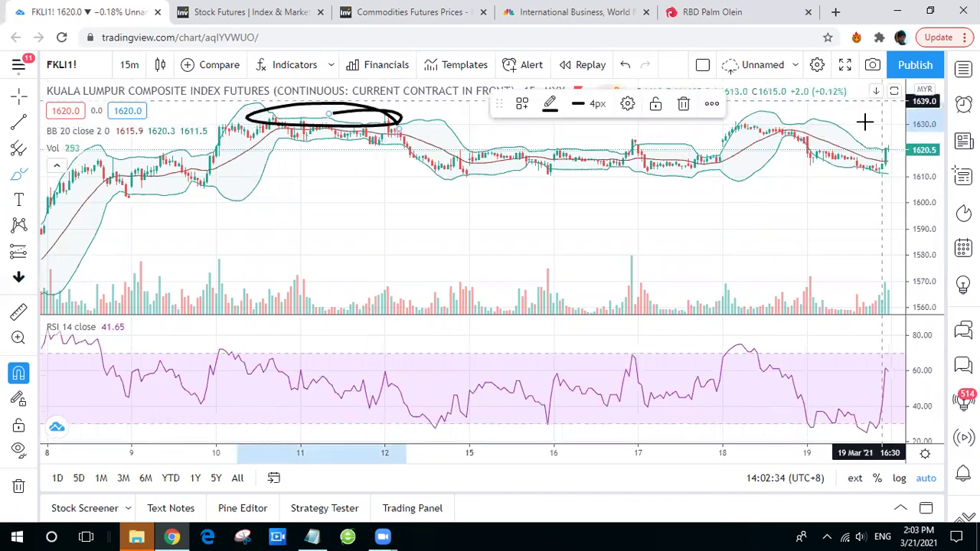
pyautogui.moveTo(684, 148); pyautogui.dragTo(724, 127)
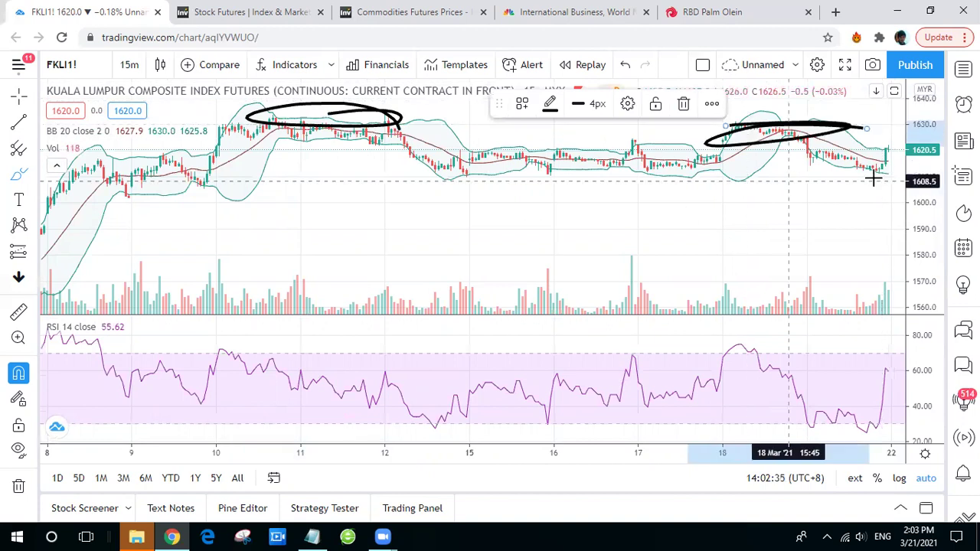
pyautogui.moveTo(723, 170)
pyautogui.mouseDown()
pyautogui.moveTo(426, 166)
pyautogui.moveTo(904, 170)
pyautogui.mouseUp()
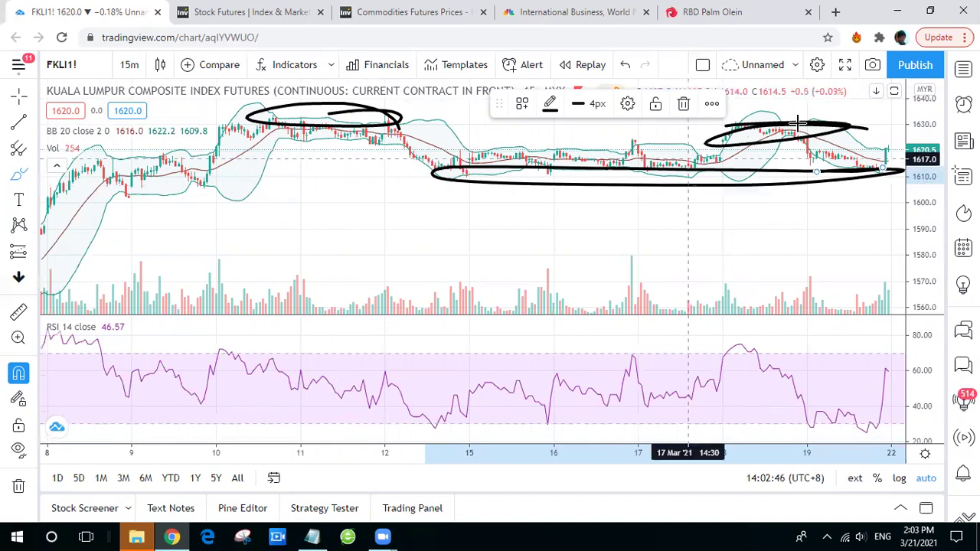
# Examine the circled highs and lows of the sideways range on the 15-minute FKLI1! chart up close and in context.
pyautogui.scroll(2, 798, 124)
pyautogui.scroll(2, 803, 126)
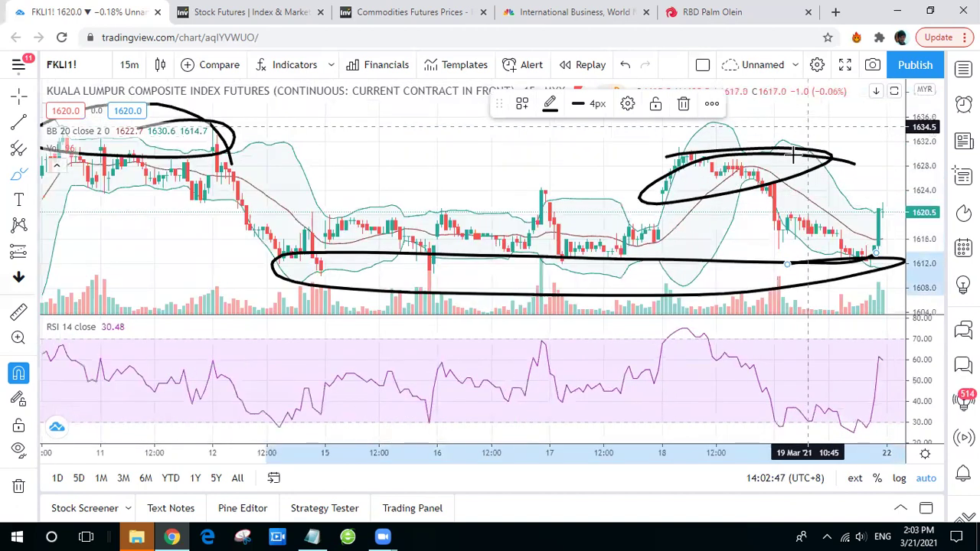
pyautogui.scroll(-2, 794, 153)
pyautogui.scroll(-2, 811, 146)
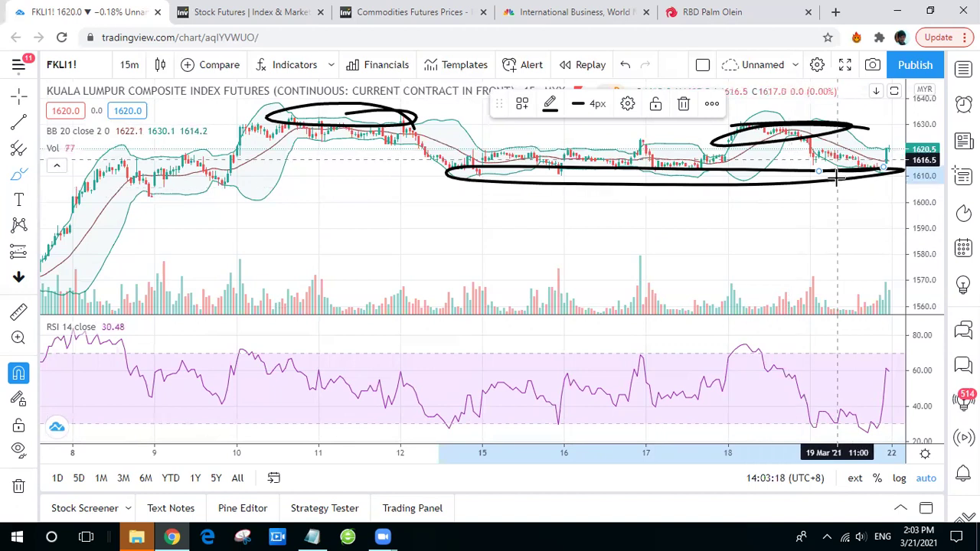
pyautogui.scroll(2, 815, 186)
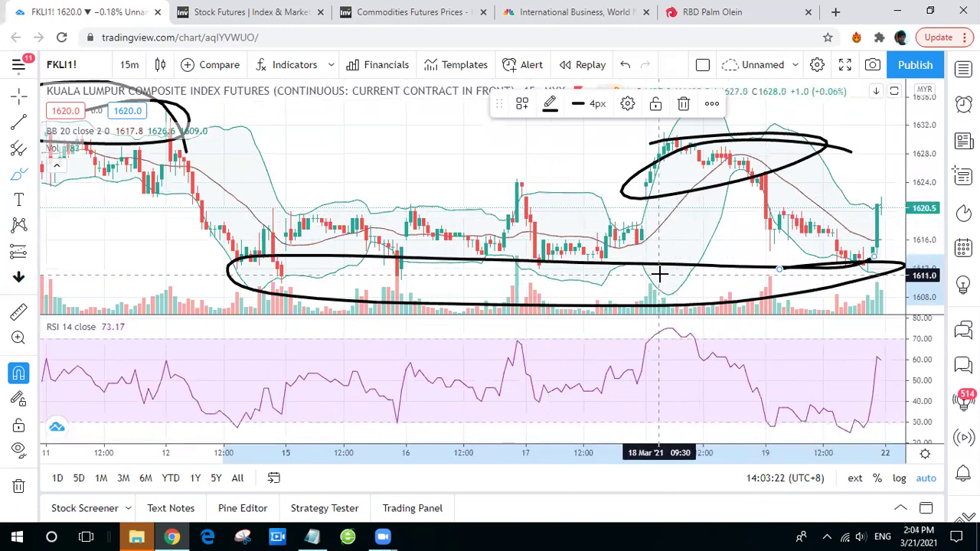
pyautogui.scroll(-3, 660, 273)
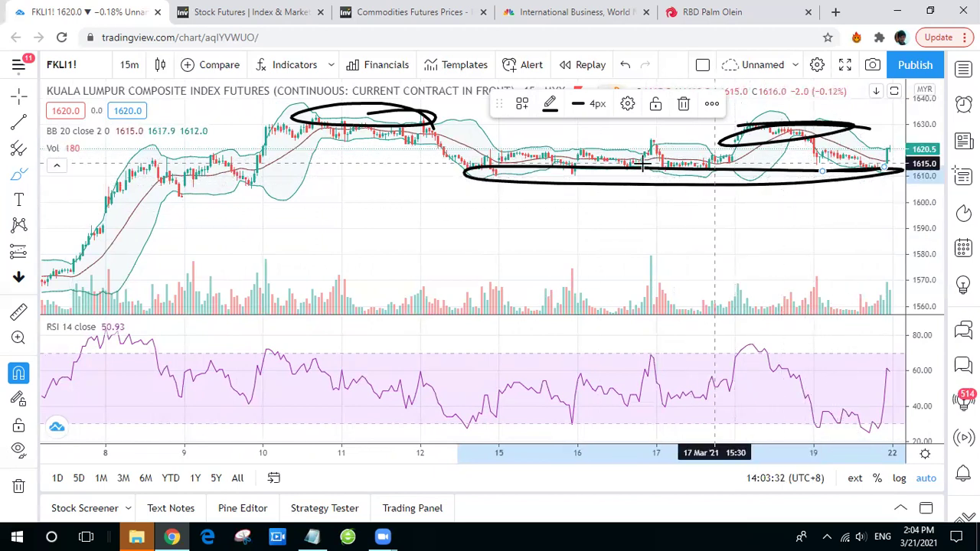
# Switch to the Notepad notes and highlight the "Sideway trading strategy" line, followed by the covid, vaccine and US treasury yield lines.
pyautogui.click(312, 537)
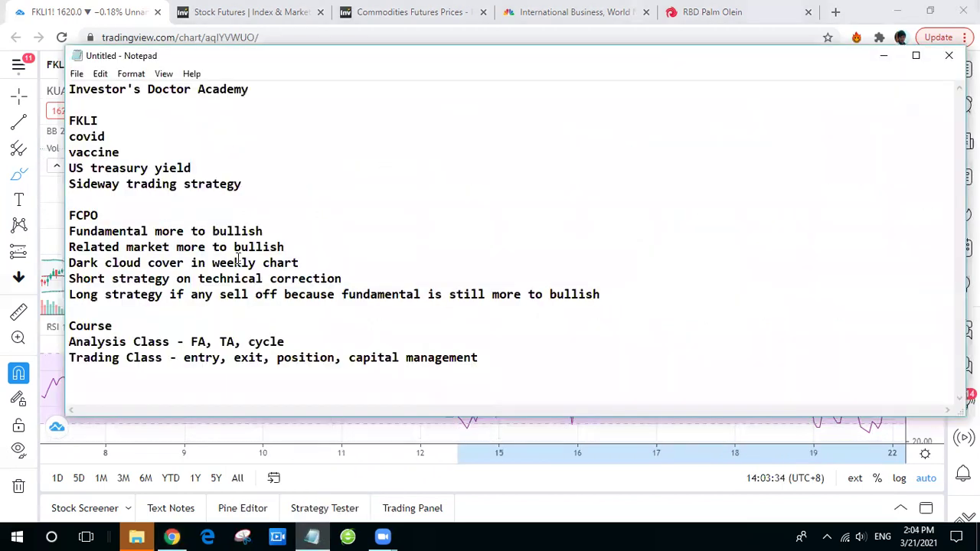
pyautogui.moveTo(260, 186); pyautogui.dragTo(91, 201)
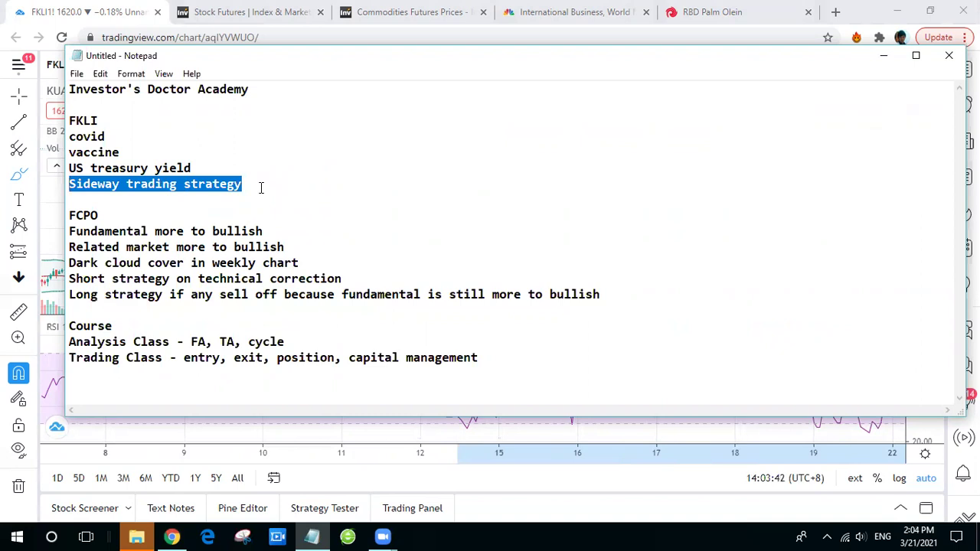
pyautogui.moveTo(204, 168); pyautogui.dragTo(63, 139)
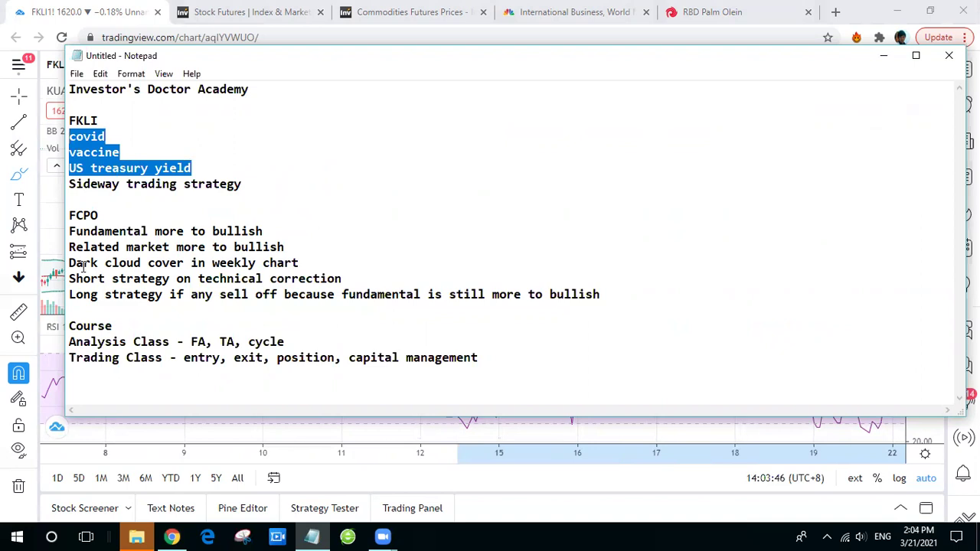
# Return to the TradingView chart and switch its symbol to the continuous crude palm oil futures contract FCPO1!
pyautogui.click(42, 240)
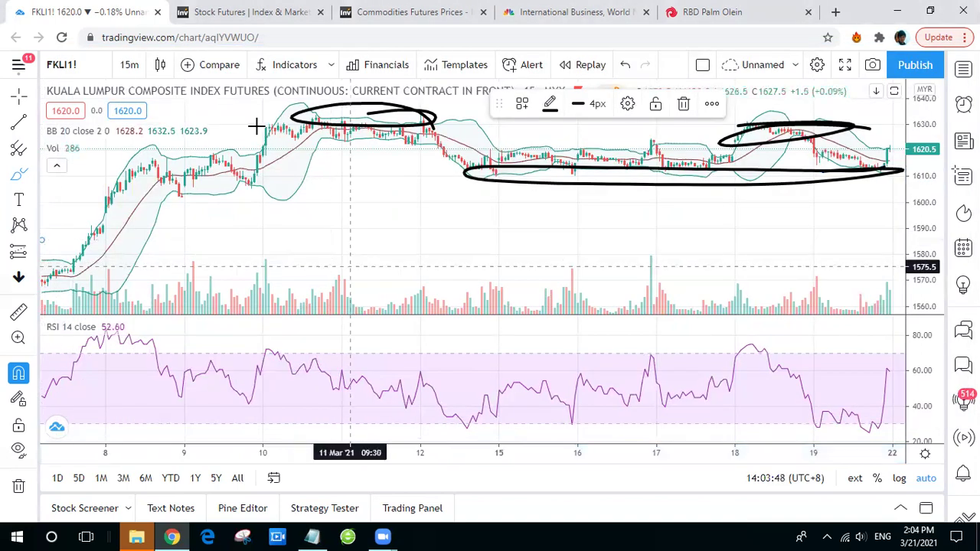
pyautogui.click(89, 74)
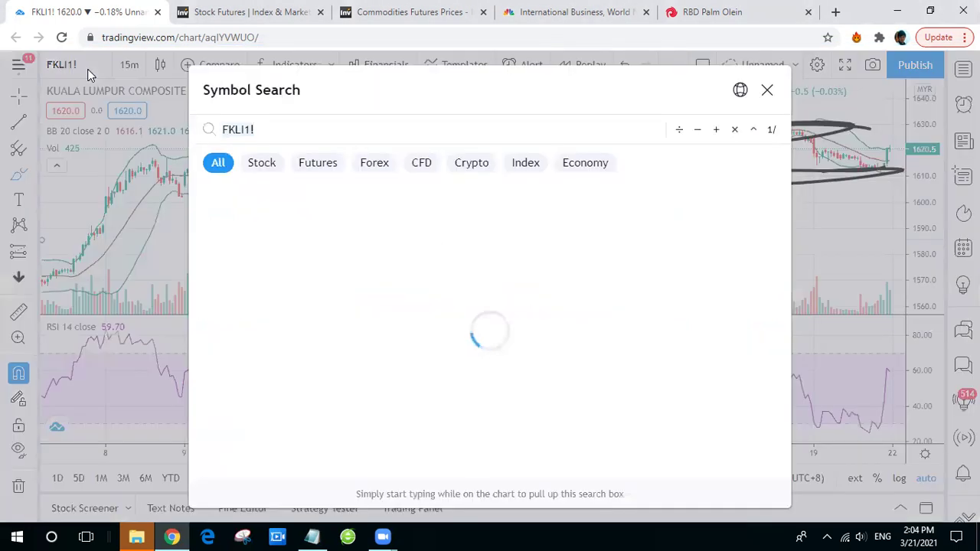
pyautogui.write('FCPO1')
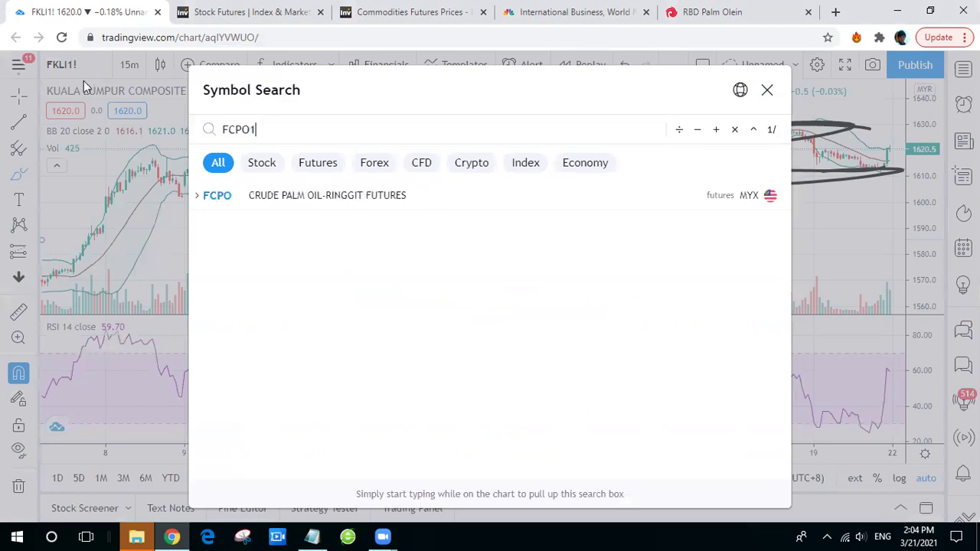
pyautogui.click(197, 196)
pyautogui.click(223, 225)
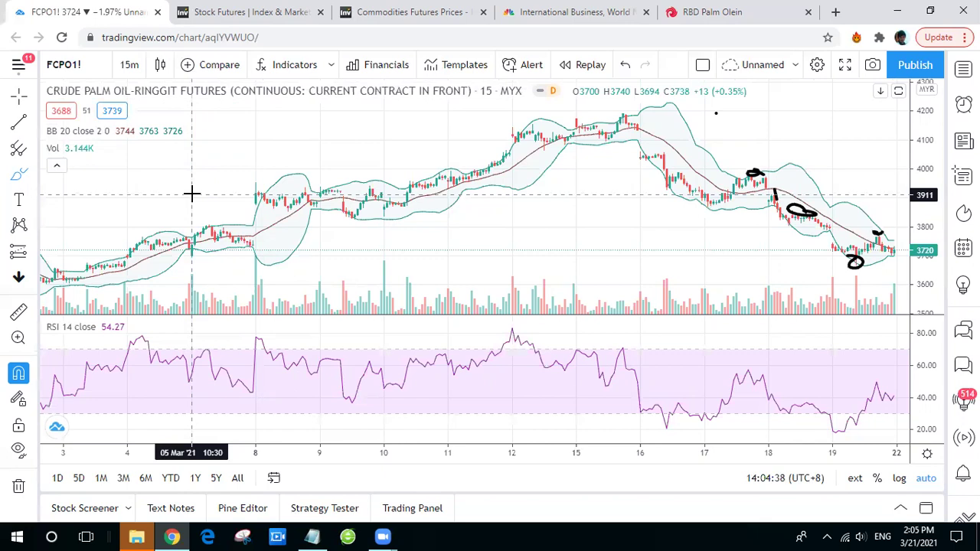
# Review the Investing.com real-time commodity futures prices, from the metals and crude oil rows down to US Soybean Oil.
pyautogui.click(230, 12)
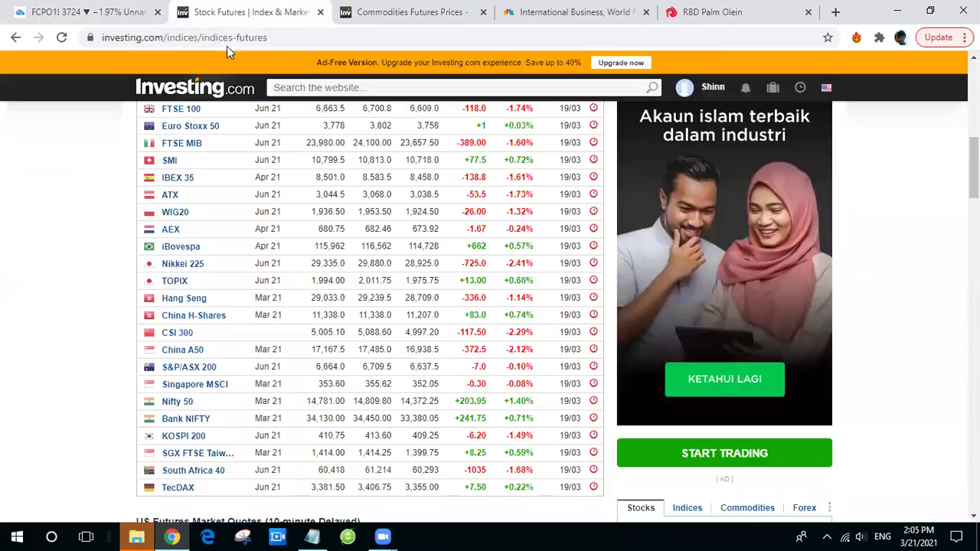
pyautogui.click(402, 12)
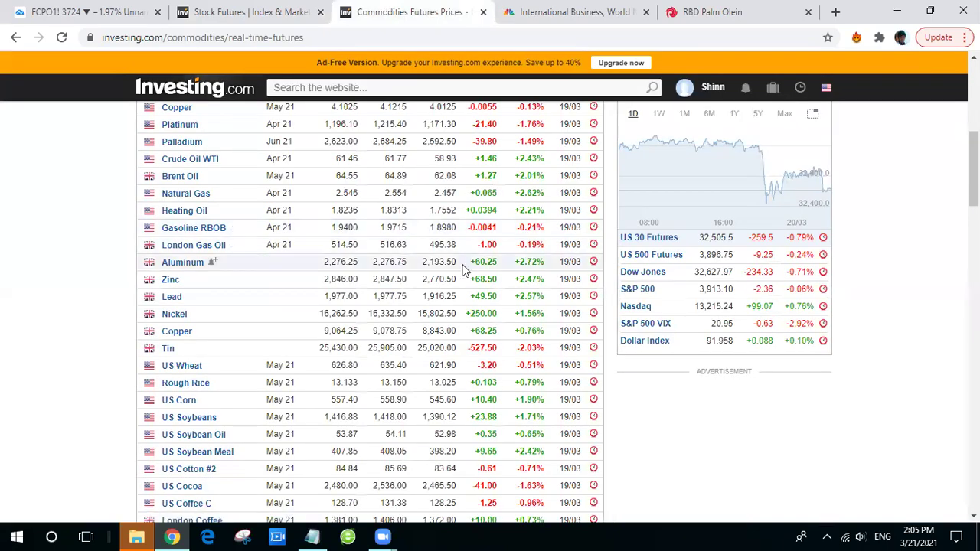
pyautogui.scroll(3, 463, 272)
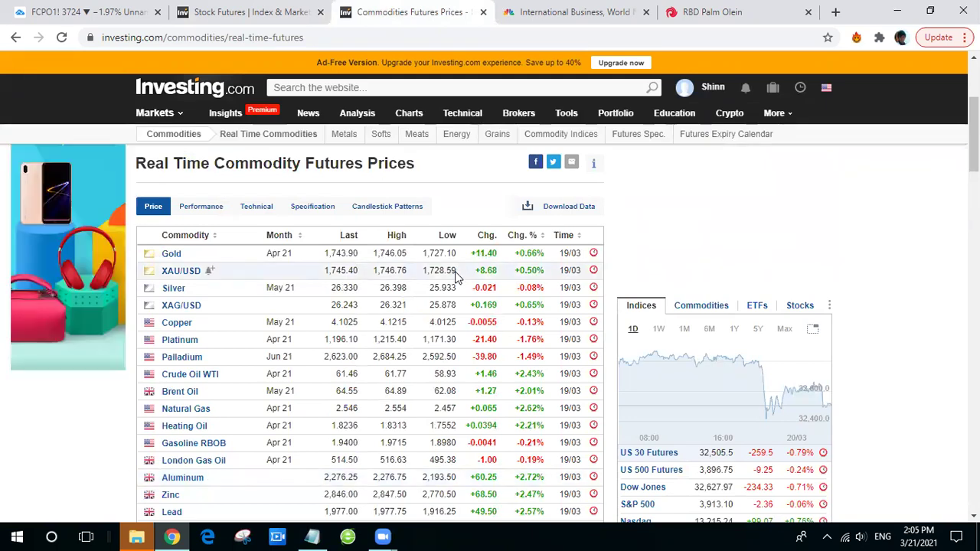
pyautogui.scroll(-1, 264, 234)
pyautogui.scroll(-1, 264, 234)
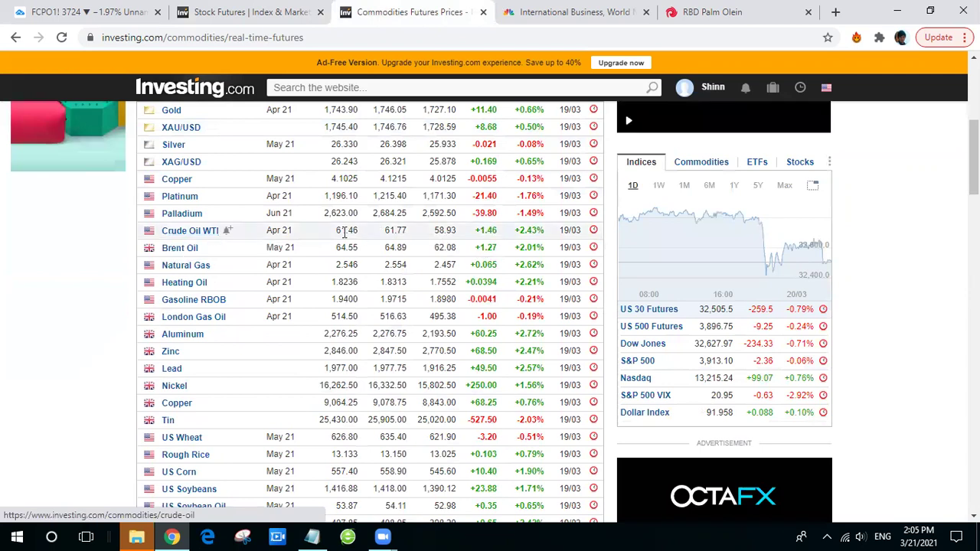
pyautogui.scroll(-3, 339, 247)
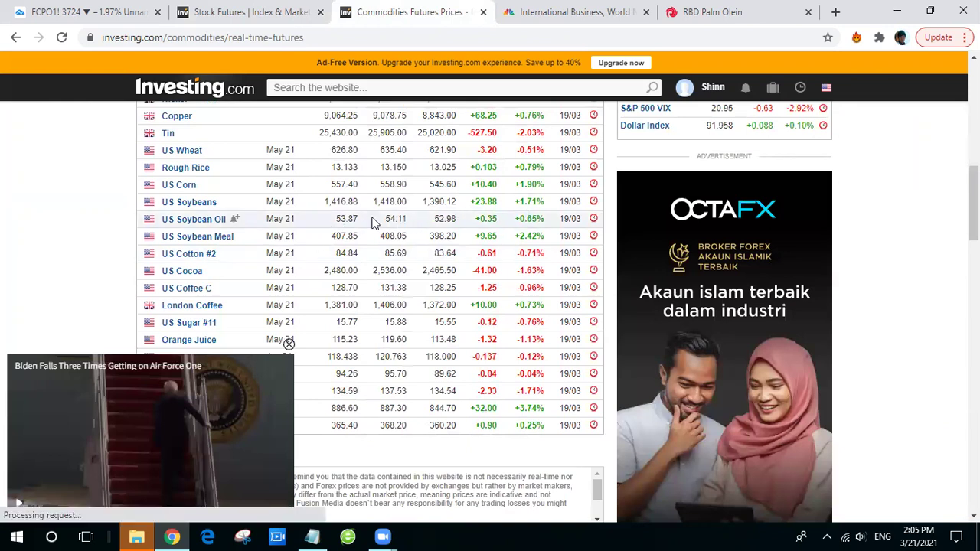
# Highlight the percentage change for contract p2105 on the RBD Palm Olein page, and return to the FCPO1! chart.
pyautogui.click(703, 12)
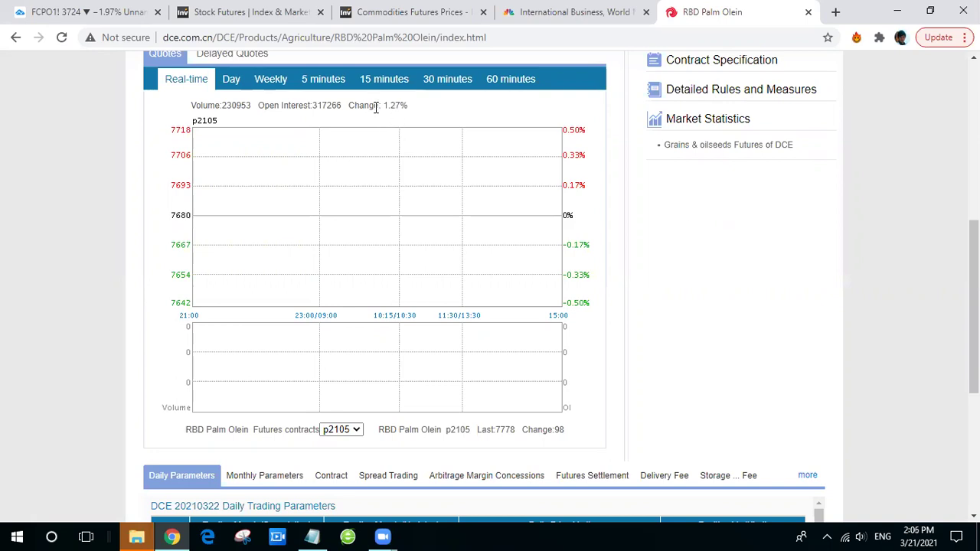
pyautogui.moveTo(375, 108); pyautogui.dragTo(432, 110)
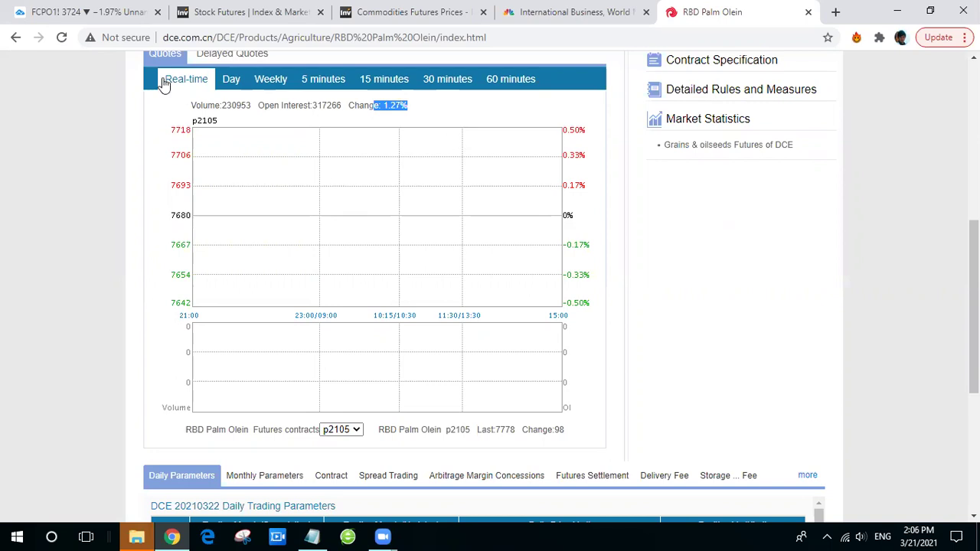
pyautogui.click(101, 17)
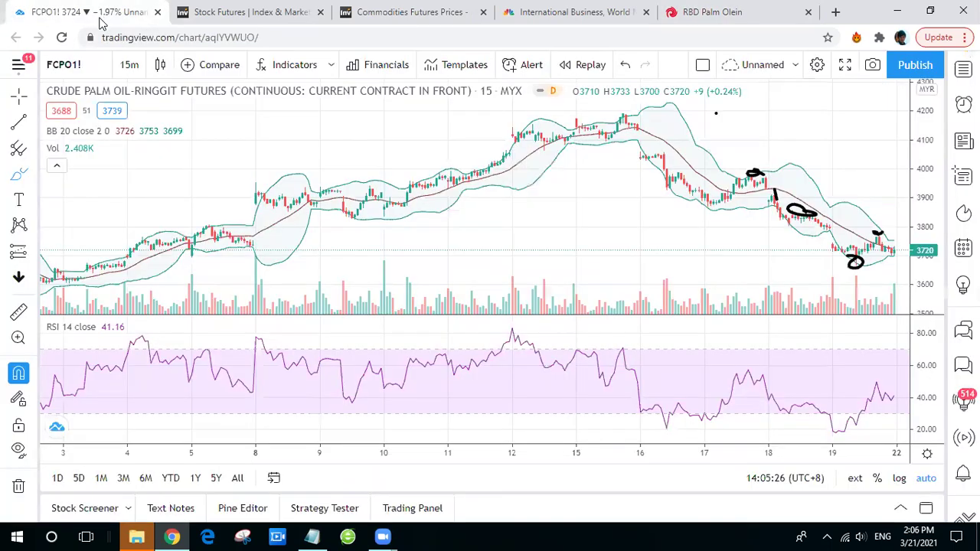
# Switch to the Notepad notes and highlight the FCPO lines "Fundamental more to bullish" and "Related market more to bullish" in turn.
pyautogui.click(129, 66)
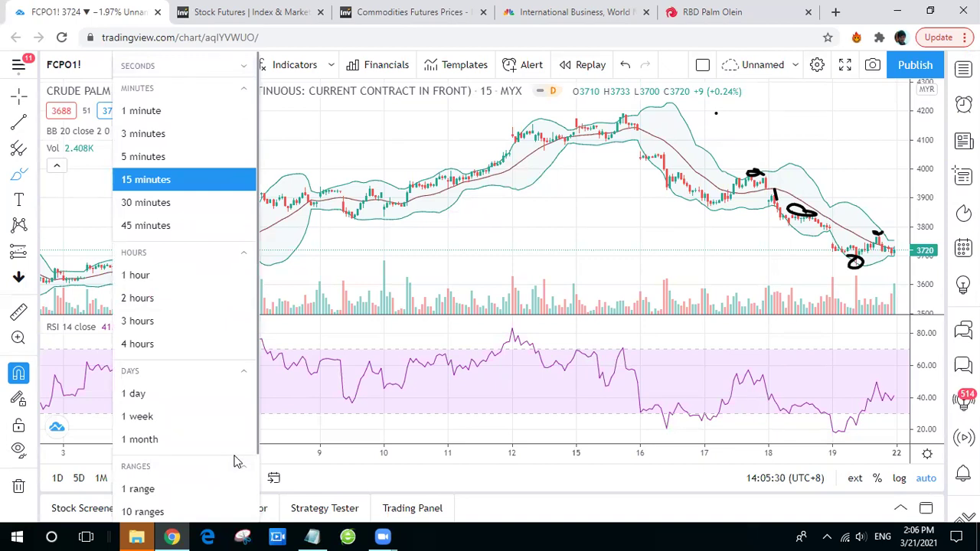
pyautogui.click(320, 536)
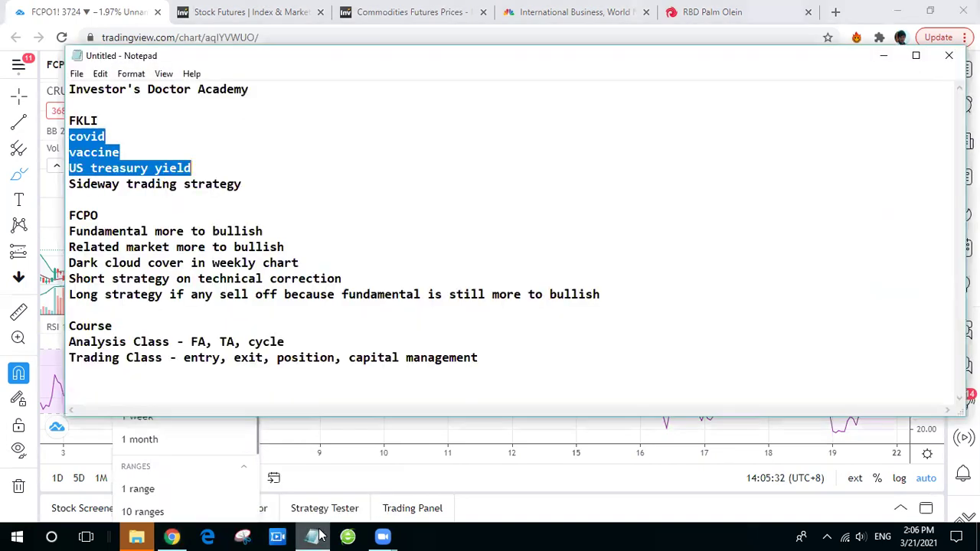
pyautogui.moveTo(276, 231); pyautogui.dragTo(82, 231)
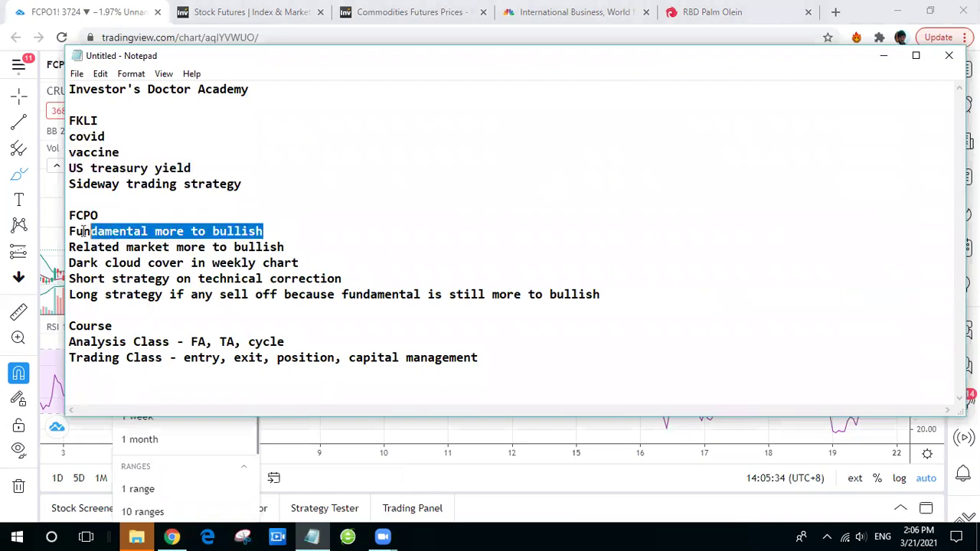
pyautogui.moveTo(295, 247); pyautogui.dragTo(40, 248)
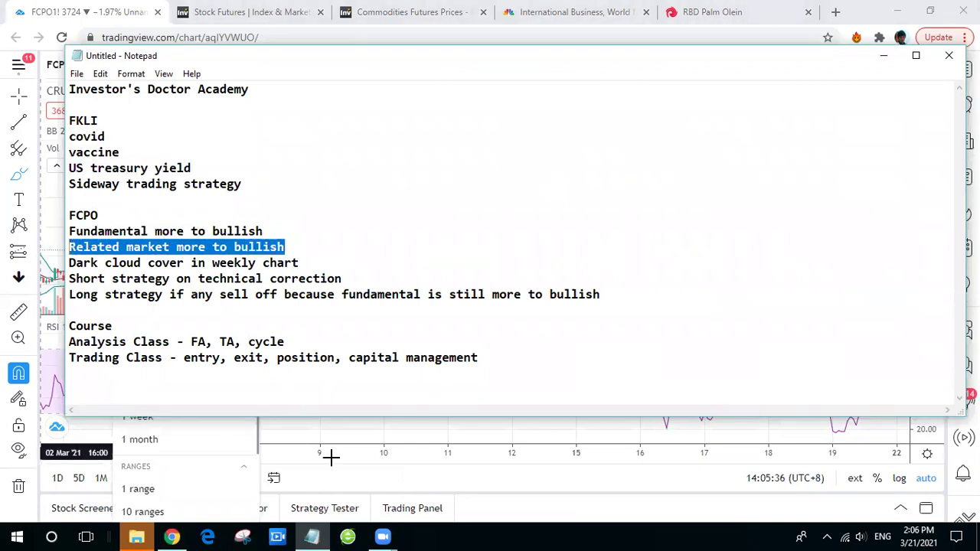
# Set the FCPO1! chart to the 1 week interval and examine its most recent candles up close.
pyautogui.click(330, 431)
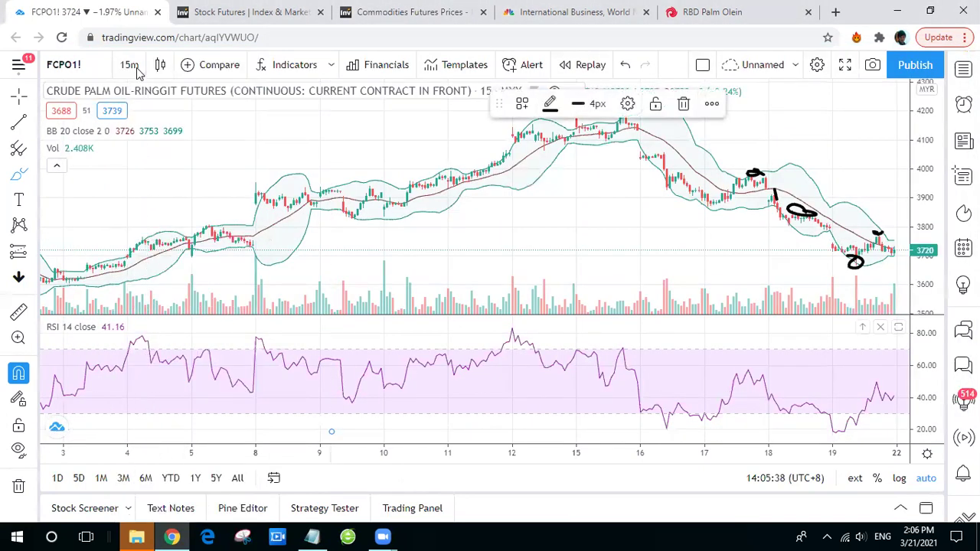
pyautogui.click(128, 64)
pyautogui.scroll(-1, 178, 237)
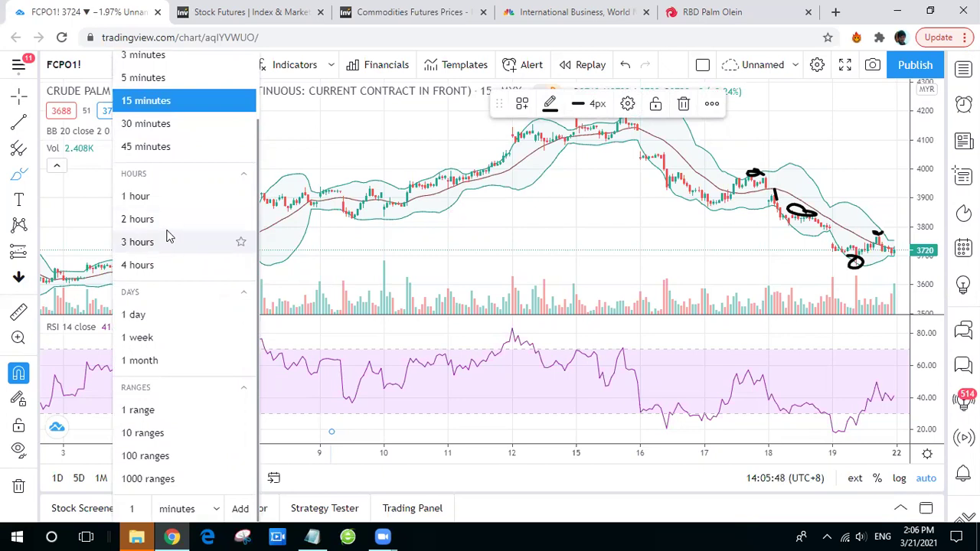
pyautogui.click(136, 337)
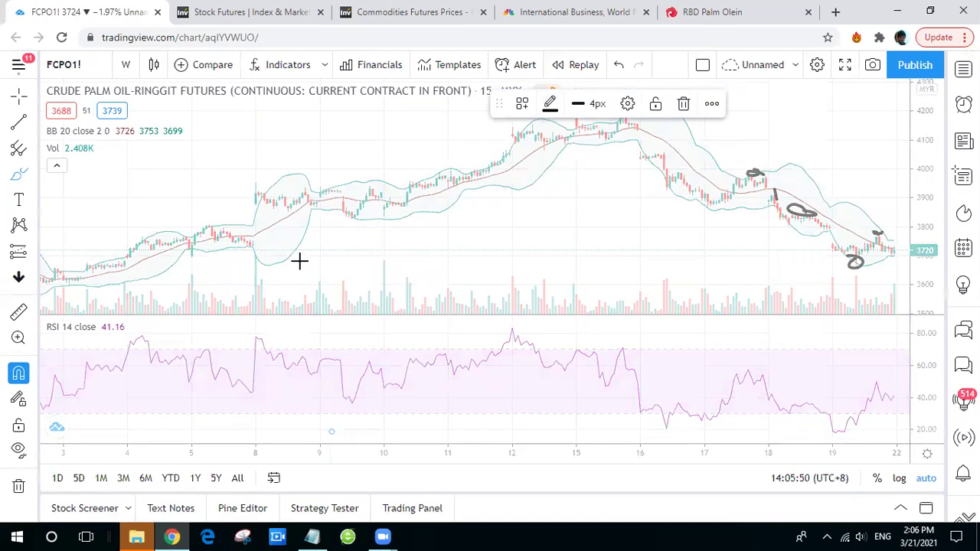
pyautogui.scroll(5, 473, 168)
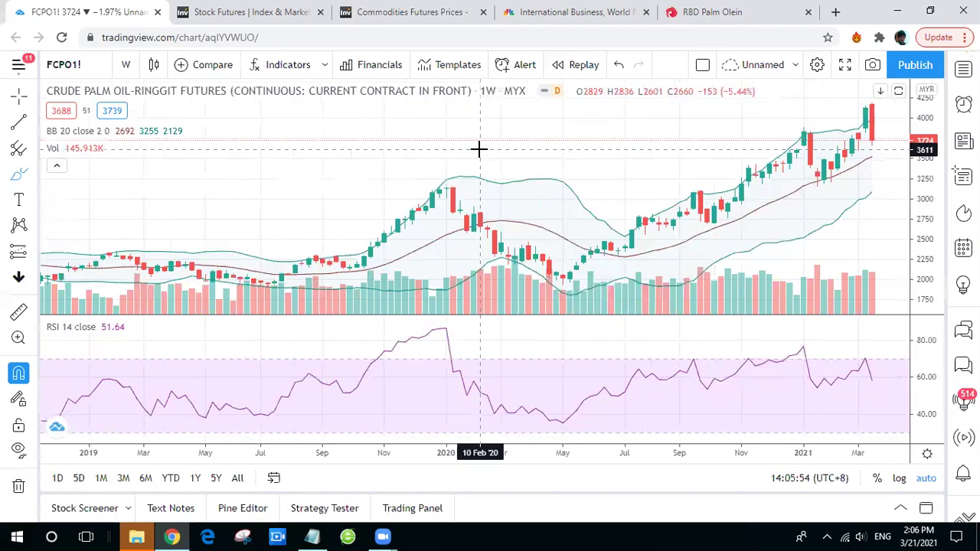
pyautogui.scroll(4, 479, 150)
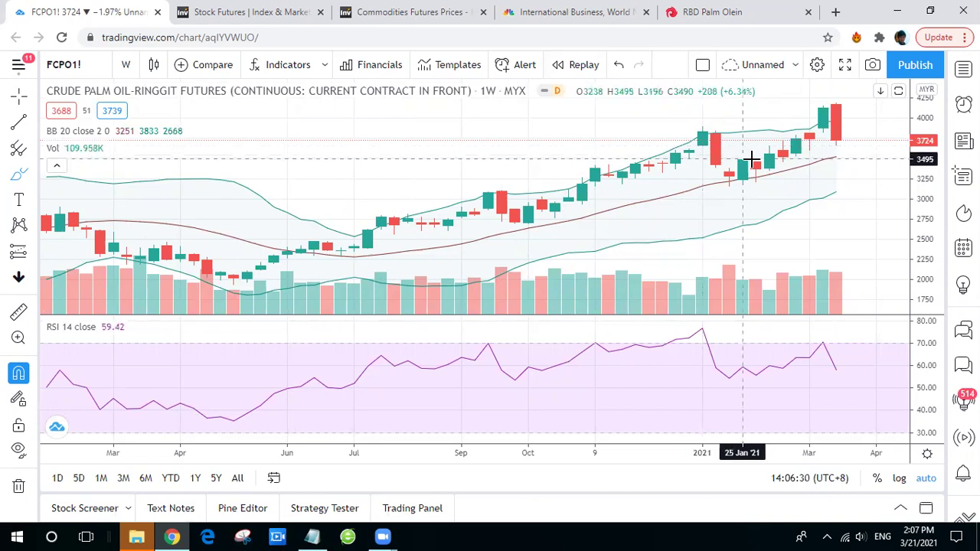
# Set the FCPO1! chart to the 1 day interval and examine the March candles against the preceding months.
pyautogui.click(125, 64)
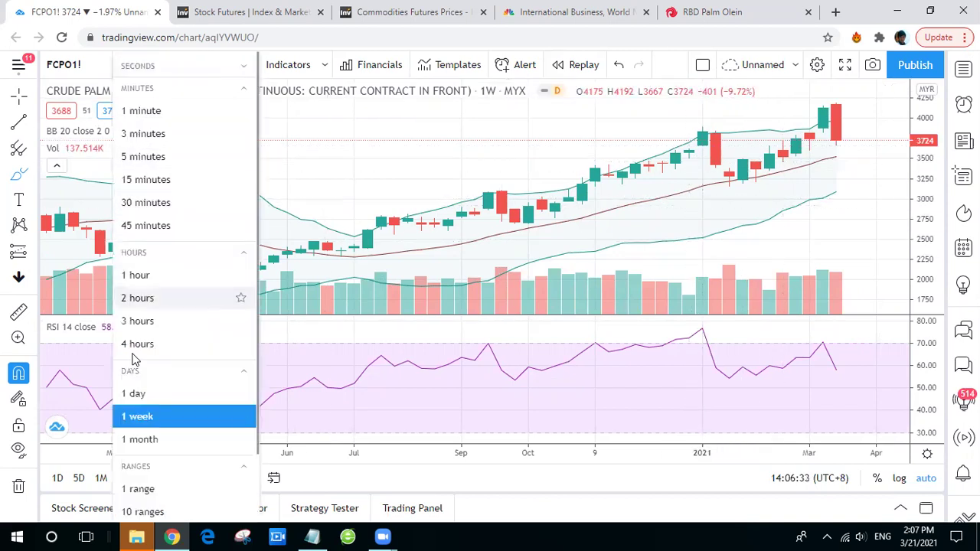
pyautogui.click(136, 393)
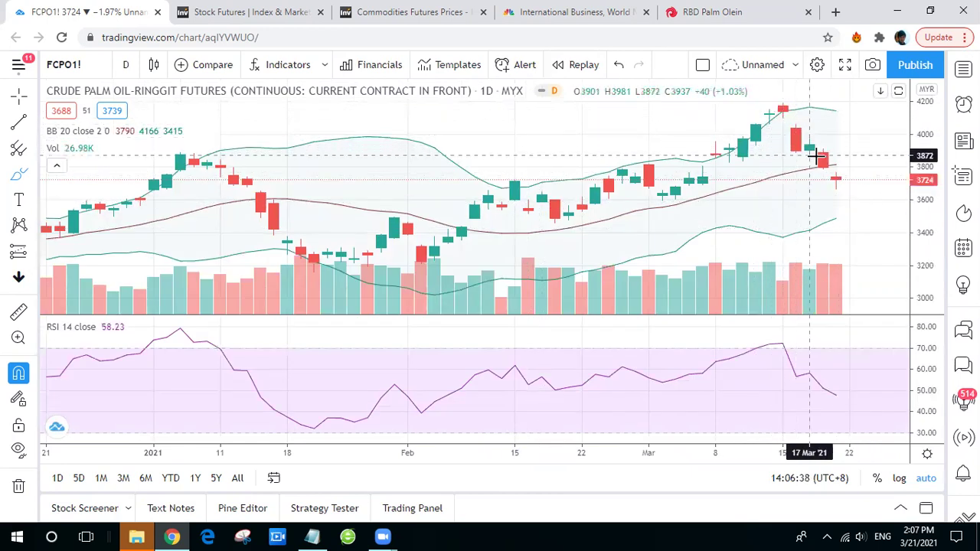
pyautogui.scroll(-2, 729, 151)
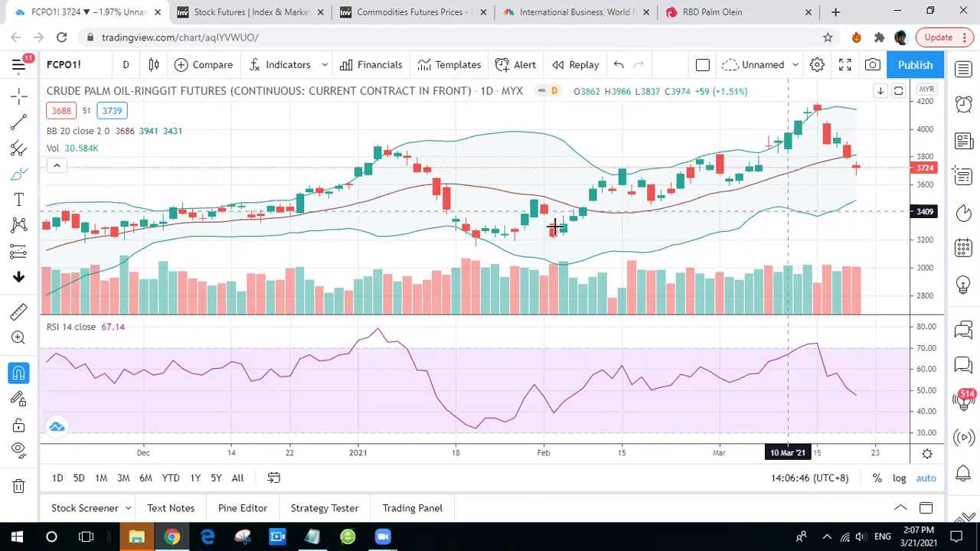
pyautogui.scroll(-4, 544, 188)
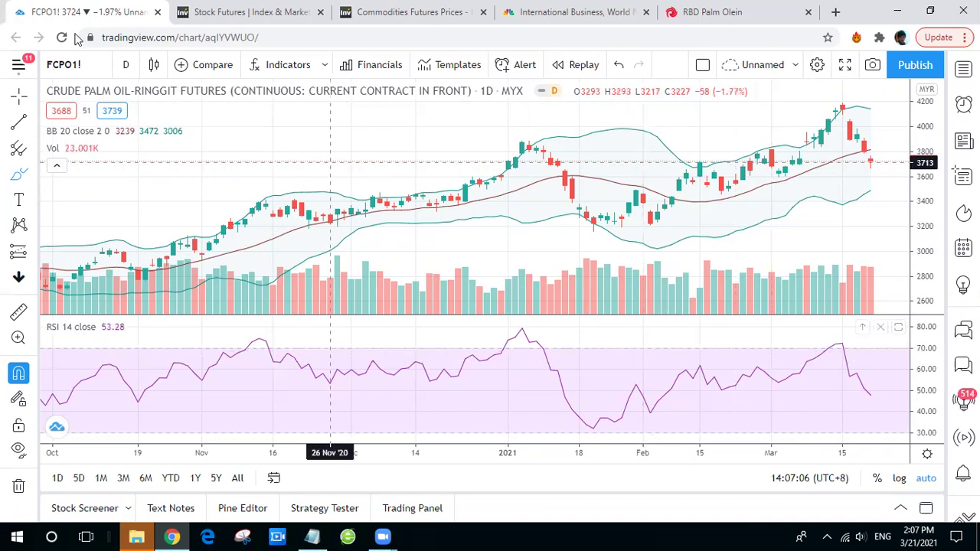
# Set the FCPO1! chart to the 1 hour interval and examine the mid-March decline in the context of earlier weeks.
pyautogui.click(127, 66)
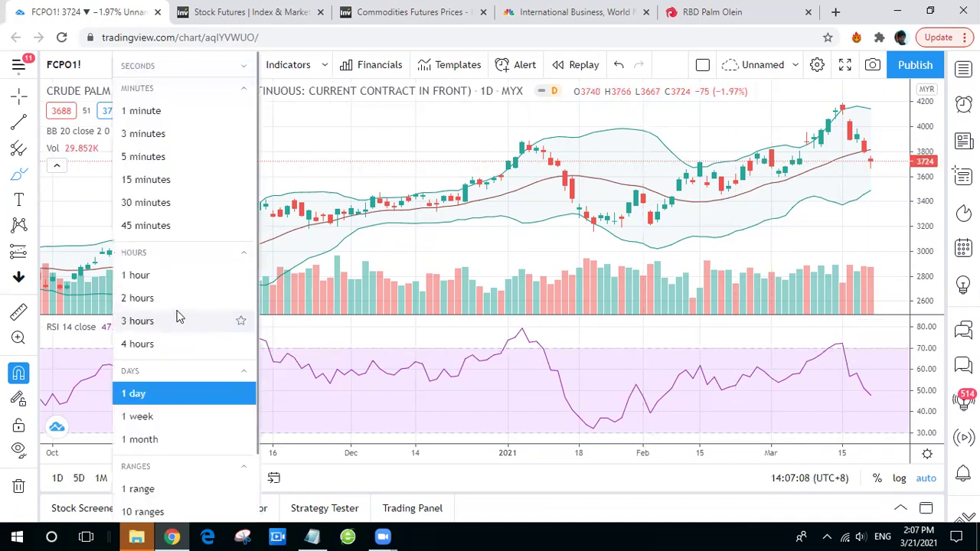
pyautogui.click(171, 280)
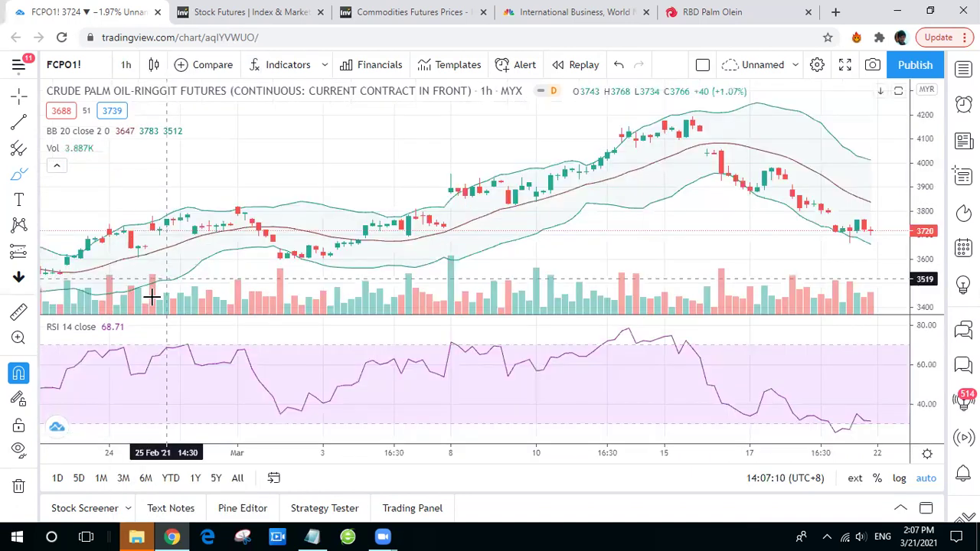
pyautogui.scroll(-5, 385, 138)
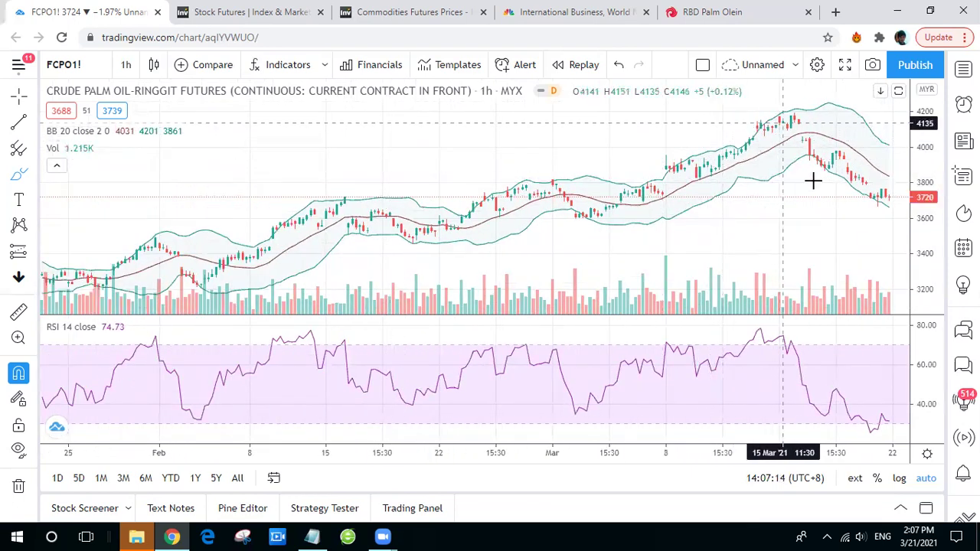
pyautogui.scroll(-5, 376, 169)
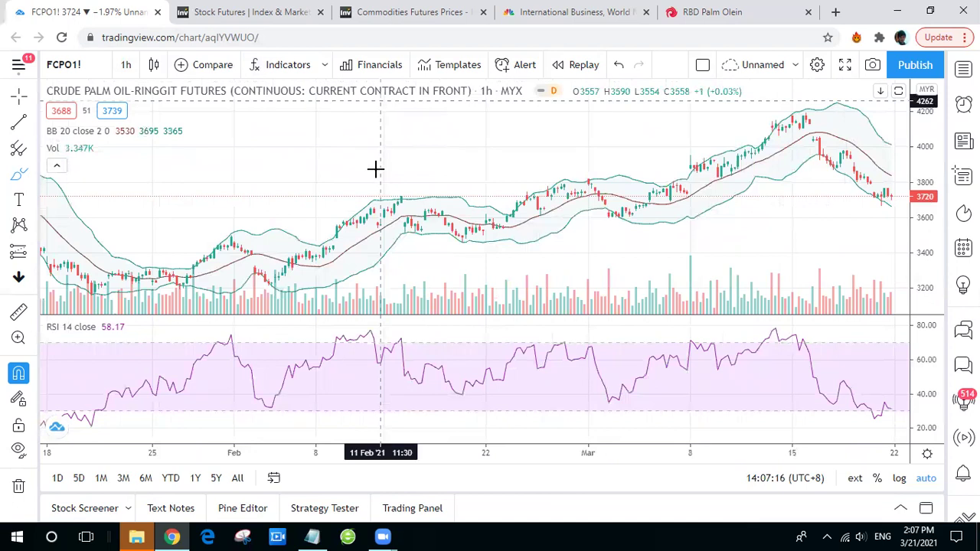
# Set the FCPO1! chart to the 15 minutes interval and examine the 16–19 March decline in context and up close.
pyautogui.click(123, 66)
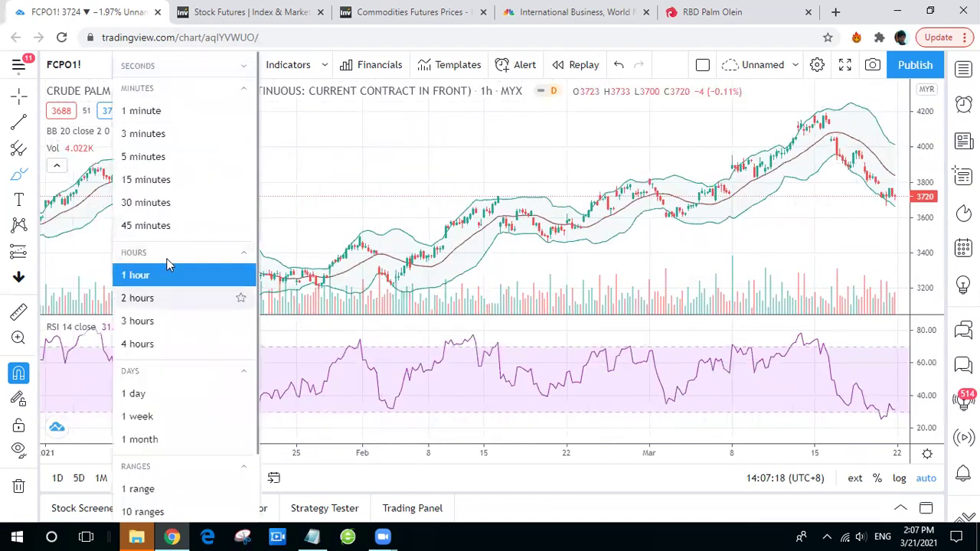
pyautogui.click(181, 183)
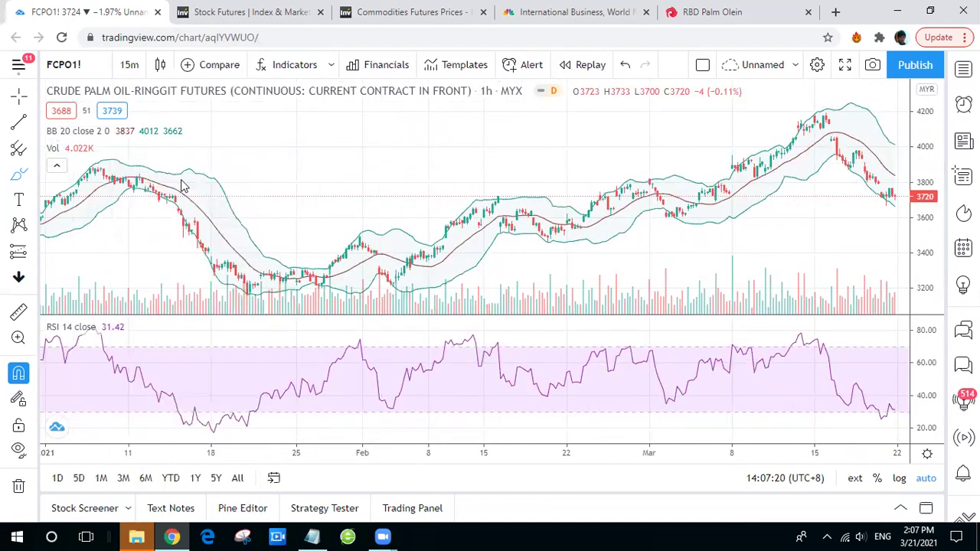
pyautogui.scroll(-3, 591, 201)
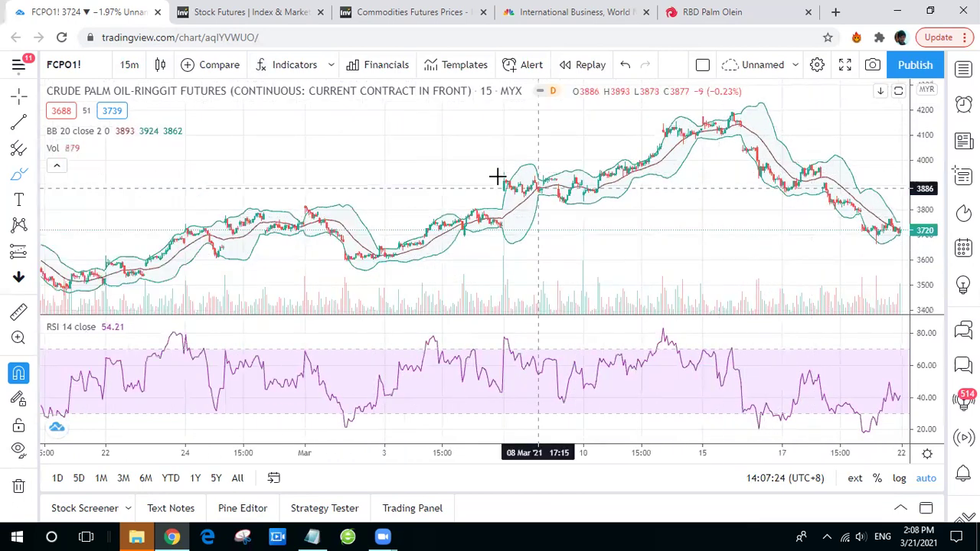
pyautogui.scroll(2, 482, 176)
pyautogui.scroll(2, 481, 176)
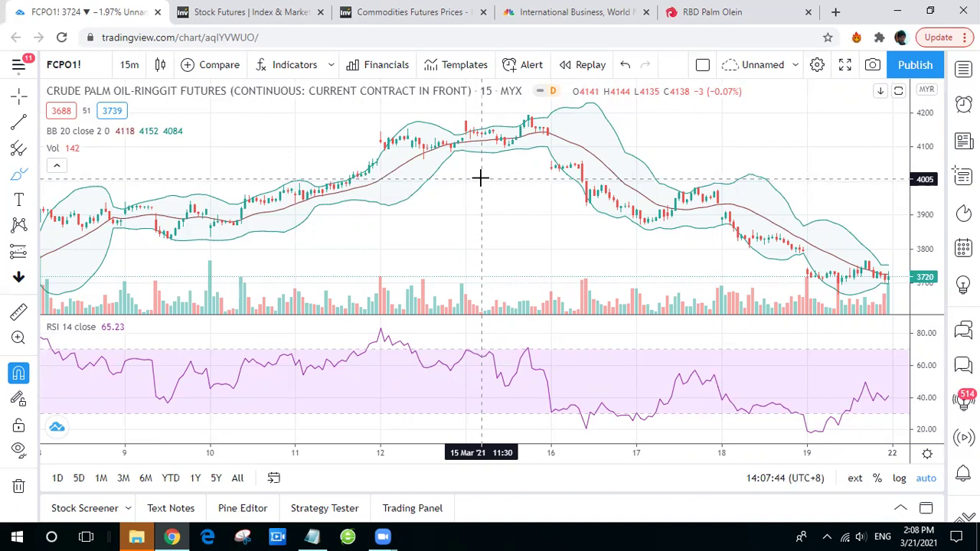
pyautogui.scroll(-3, 560, 153)
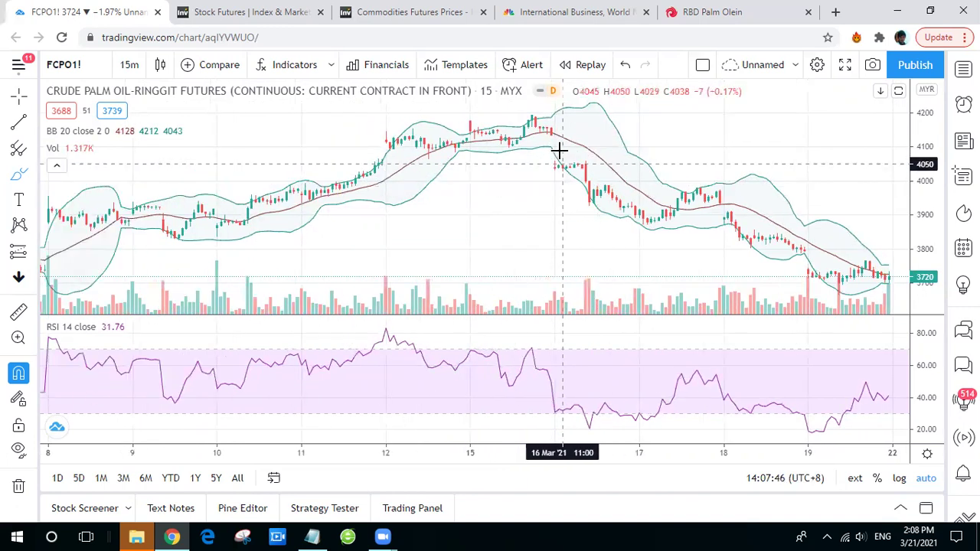
pyautogui.scroll(5, 543, 158)
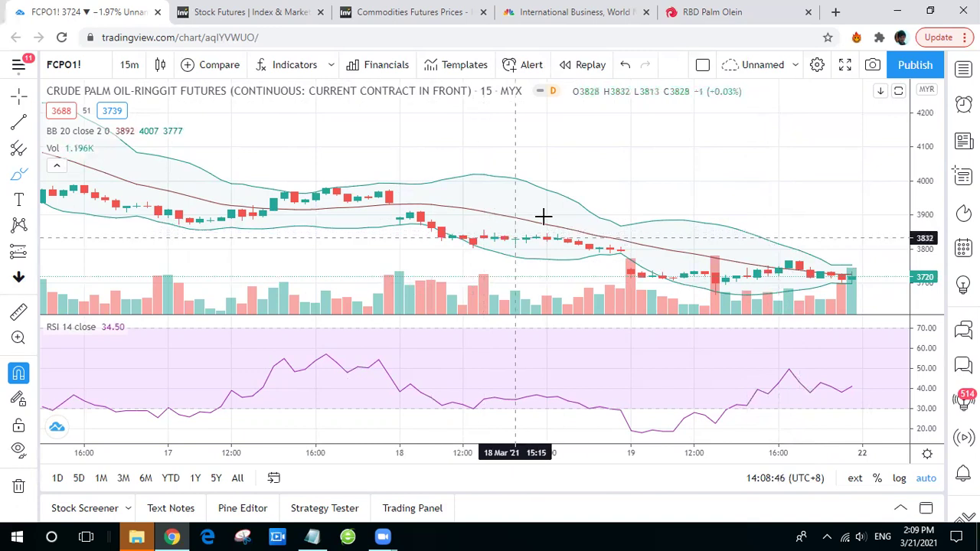
# Brush a loop and tick mark at the 18 March sideways candles, a circled peak with down arrow on 19 March, and a circle at that day's low.
pyautogui.moveTo(459, 218)
pyautogui.mouseDown()
pyautogui.moveTo(594, 247)
pyautogui.moveTo(471, 221)
pyautogui.mouseUp()
pyautogui.moveTo(810, 252)
pyautogui.mouseDown()
pyautogui.moveTo(783, 252)
pyautogui.moveTo(803, 252)
pyautogui.moveTo(801, 261)
pyautogui.mouseUp()
pyautogui.moveTo(789, 166)
pyautogui.mouseDown()
pyautogui.moveTo(788, 247)
pyautogui.moveTo(784, 232)
pyautogui.moveTo(799, 218)
pyautogui.mouseUp()
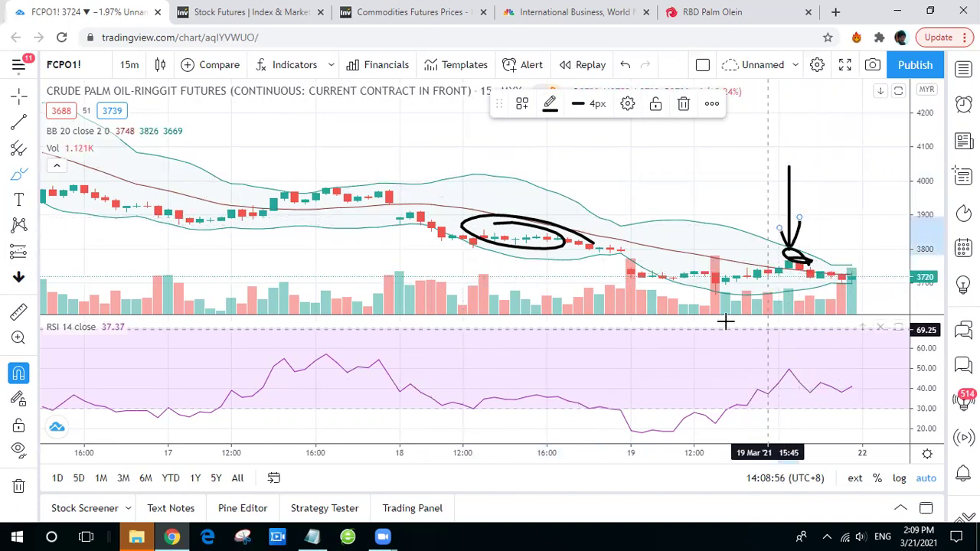
pyautogui.moveTo(506, 198); pyautogui.dragTo(547, 165)
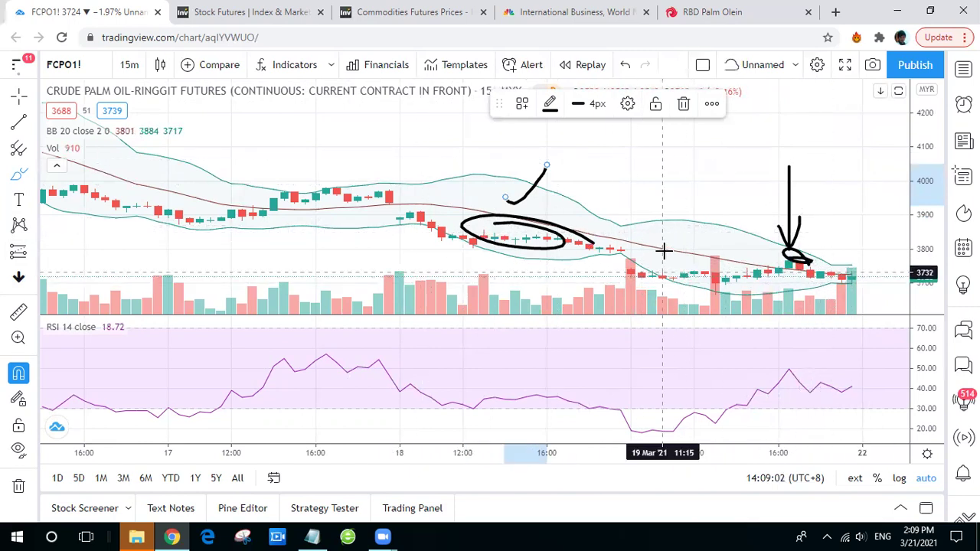
pyautogui.moveTo(727, 290)
pyautogui.mouseDown()
pyautogui.moveTo(709, 296)
pyautogui.moveTo(733, 284)
pyautogui.mouseUp()
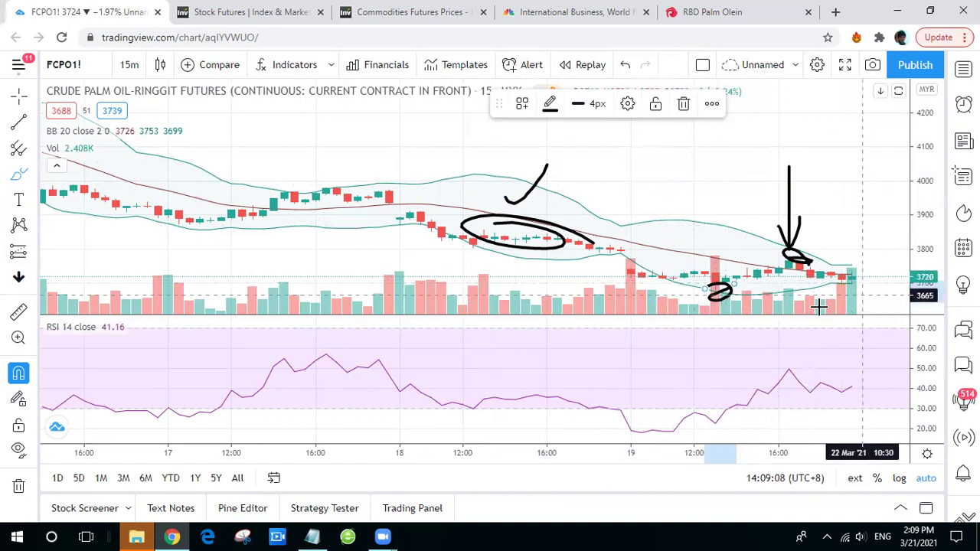
pyautogui.scroll(-8, 779, 196)
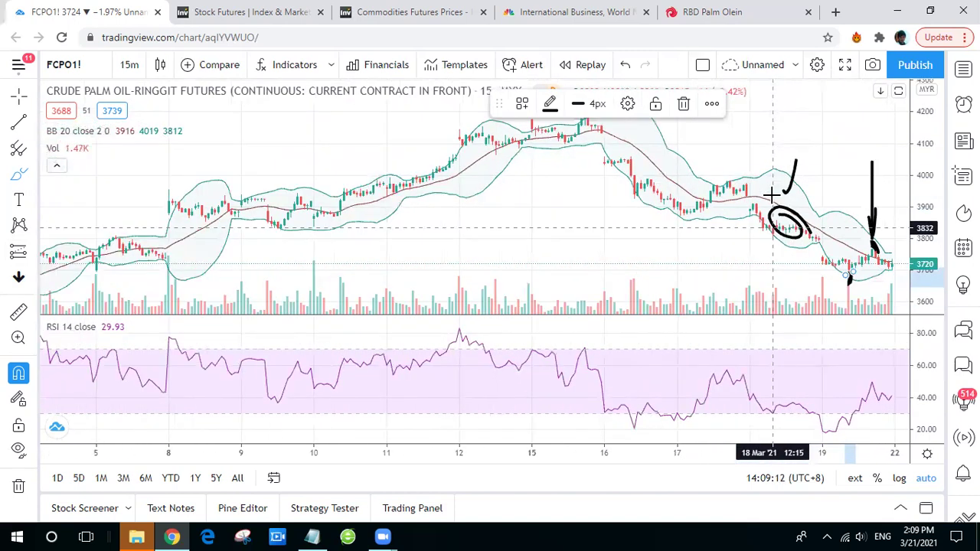
# Switch to the Notepad notes and highlight the FKLI points on sideway trading strategy, vaccine and US treasury yield.
pyautogui.click(312, 536)
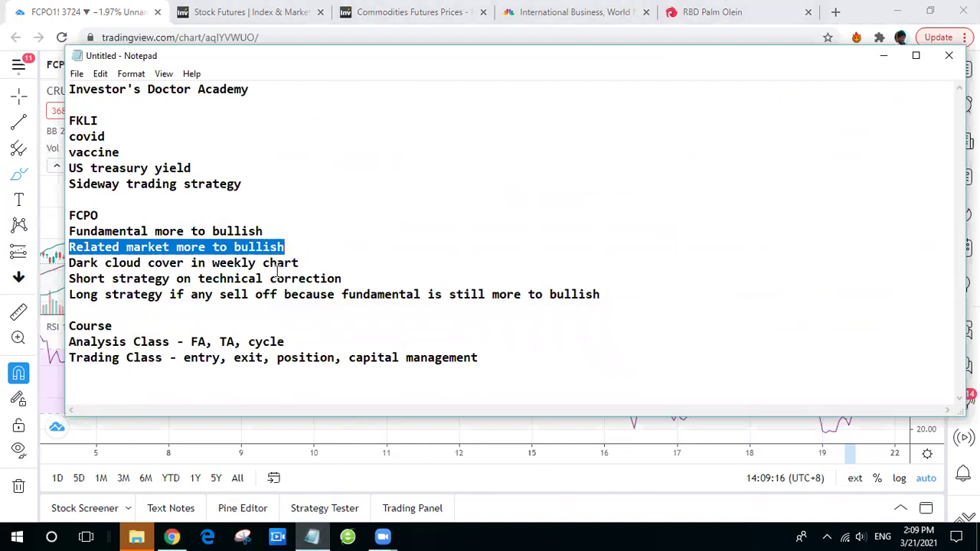
pyautogui.moveTo(249, 183); pyautogui.dragTo(44, 183)
pyautogui.click(209, 167)
pyautogui.moveTo(209, 167); pyautogui.dragTo(69, 152)
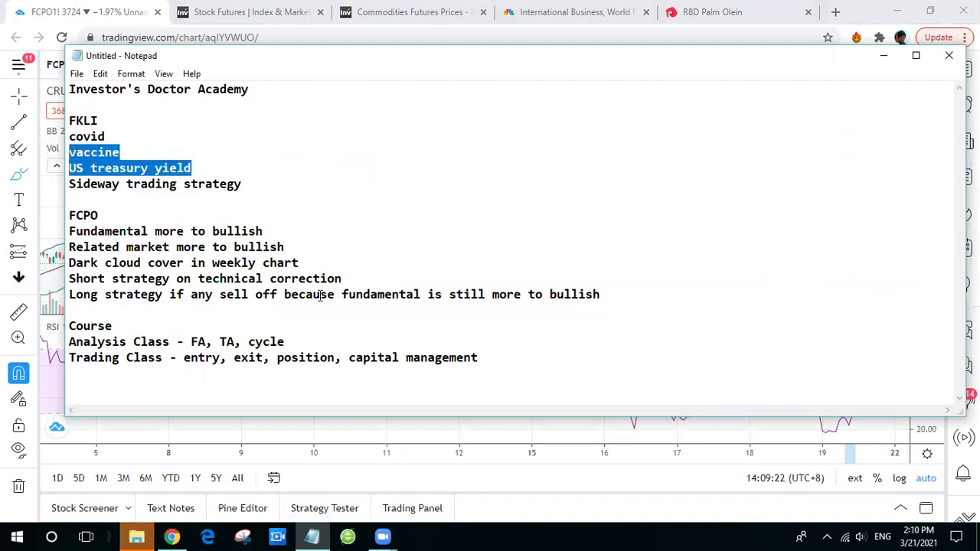